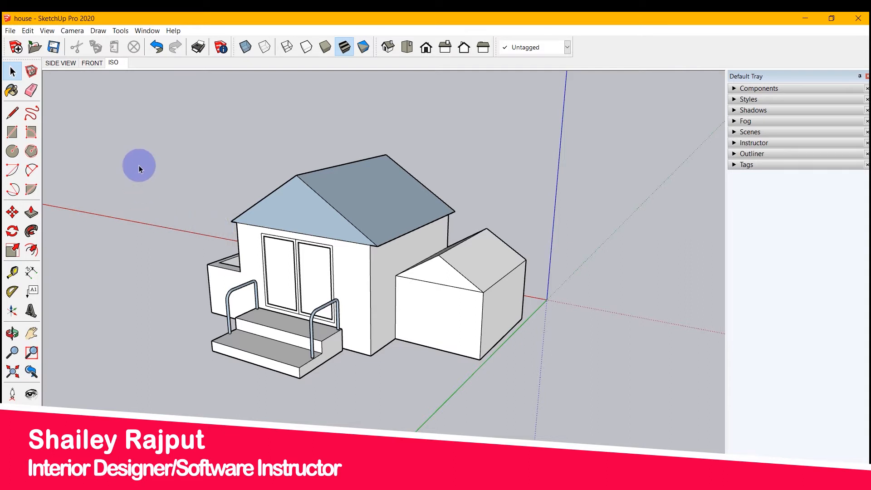
Start a 3D text with the default font, alignment, fill and extrusion, and set its height to 1'.
{"action": "left_click", "coordinate": [121, 31]}
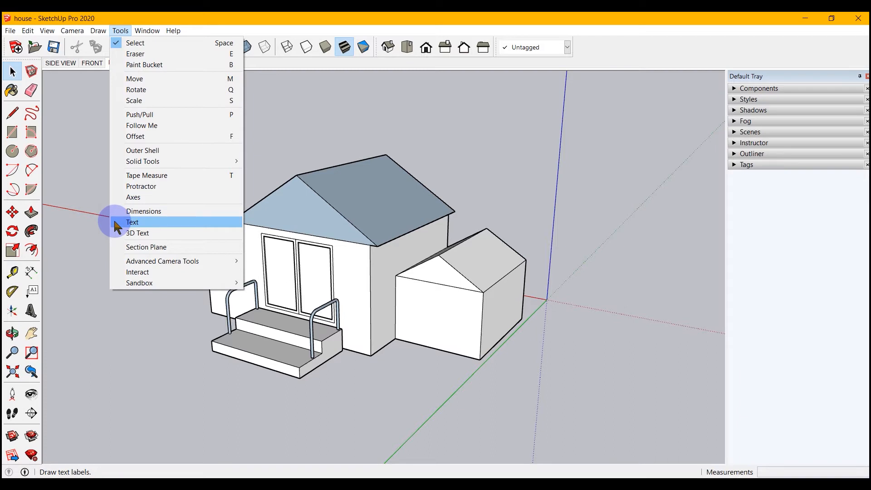
{"action": "left_click", "coordinate": [137, 233]}
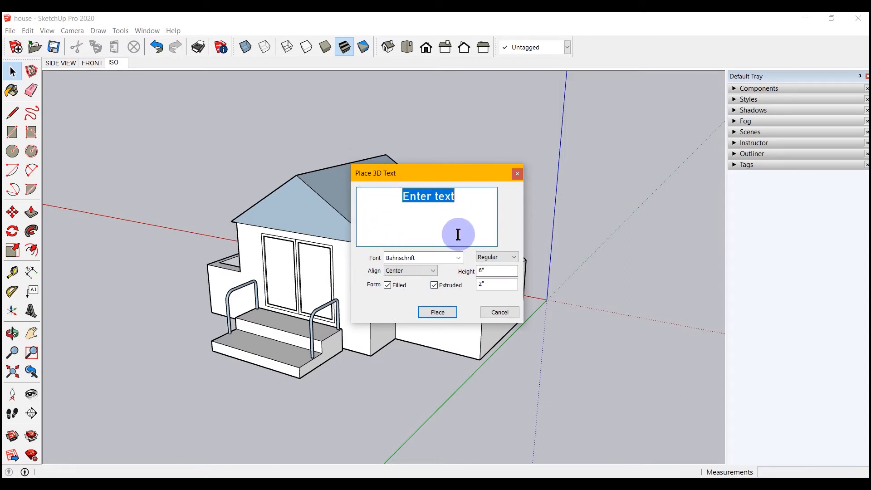
{"action": "left_click", "coordinate": [455, 259]}
{"action": "left_click", "coordinate": [455, 258]}
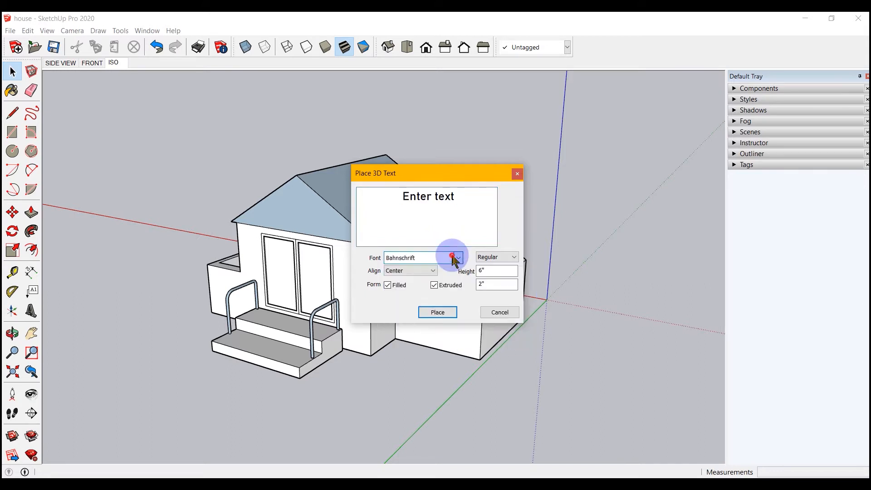
{"action": "left_click", "coordinate": [433, 271]}
{"action": "left_click", "coordinate": [434, 273]}
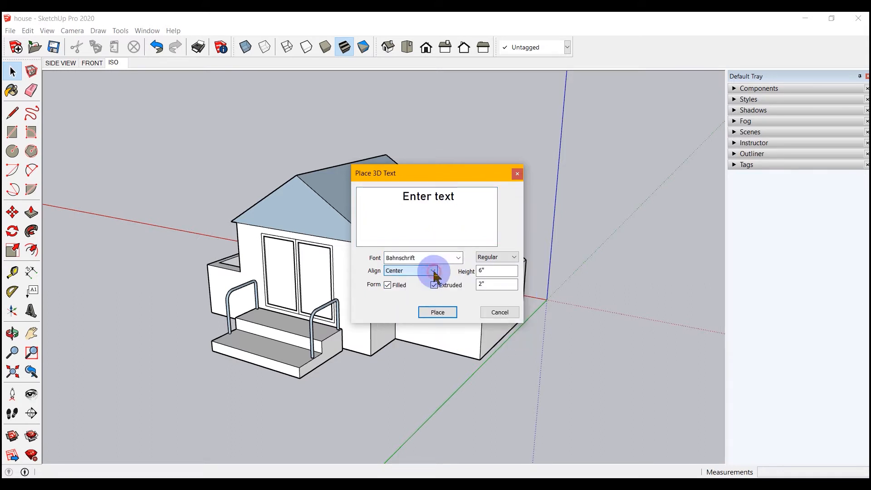
{"action": "left_click", "coordinate": [390, 286]}
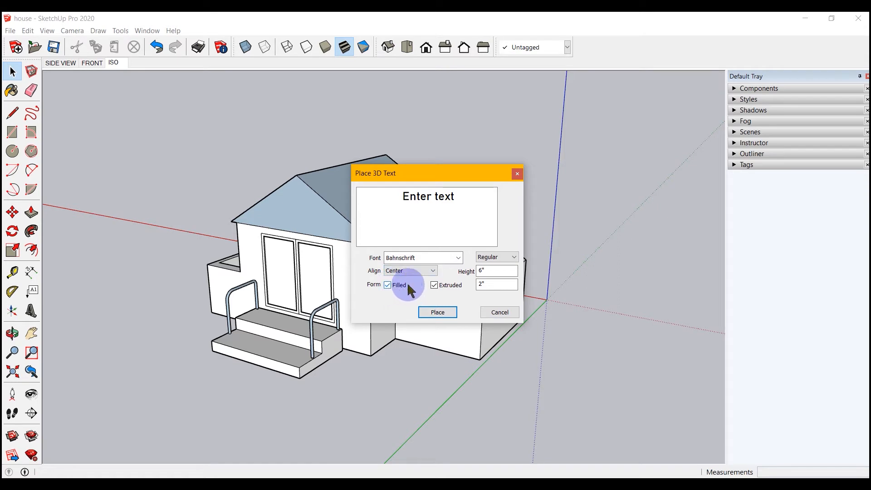
{"action": "double_click", "coordinate": [484, 271]}
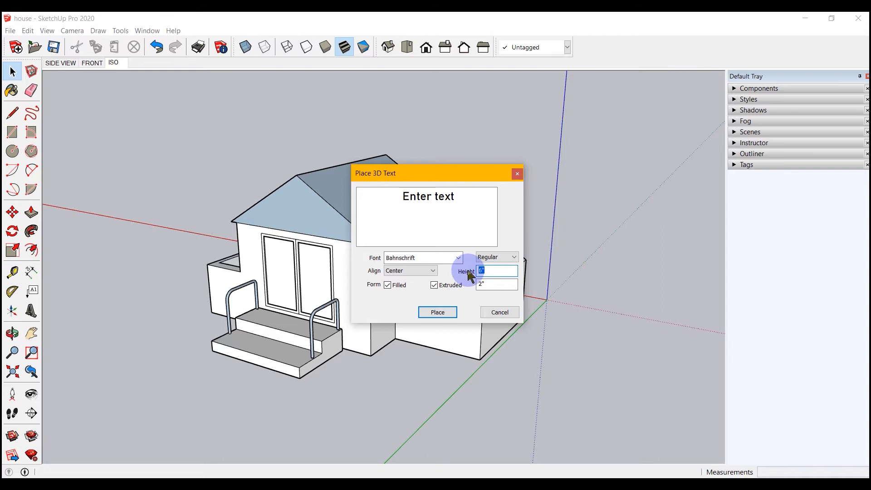
{"action": "type", "text": "1"}
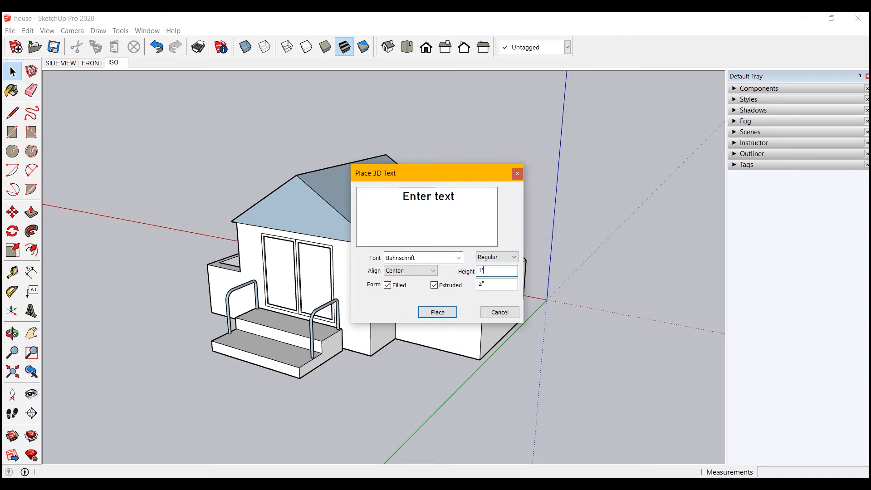
Try placing the default "Enter text" 3D text on the main roof slope.
{"action": "left_click", "coordinate": [445, 312]}
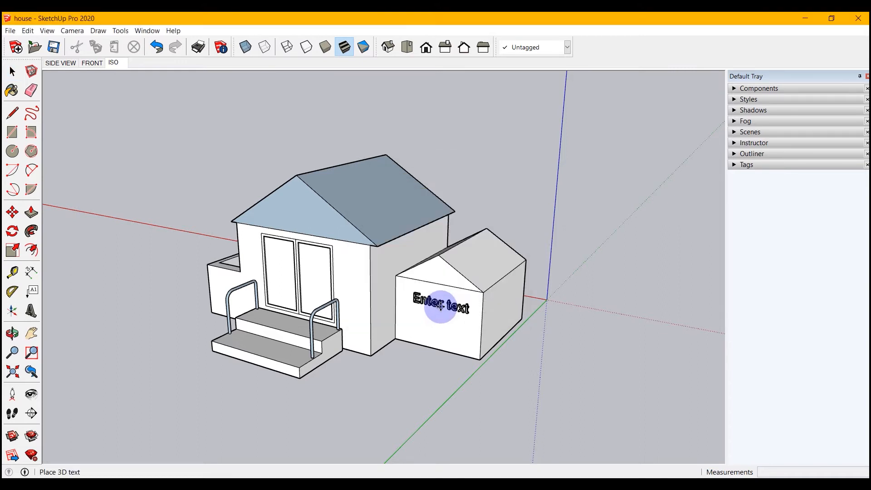
{"action": "left_click", "coordinate": [385, 216]}
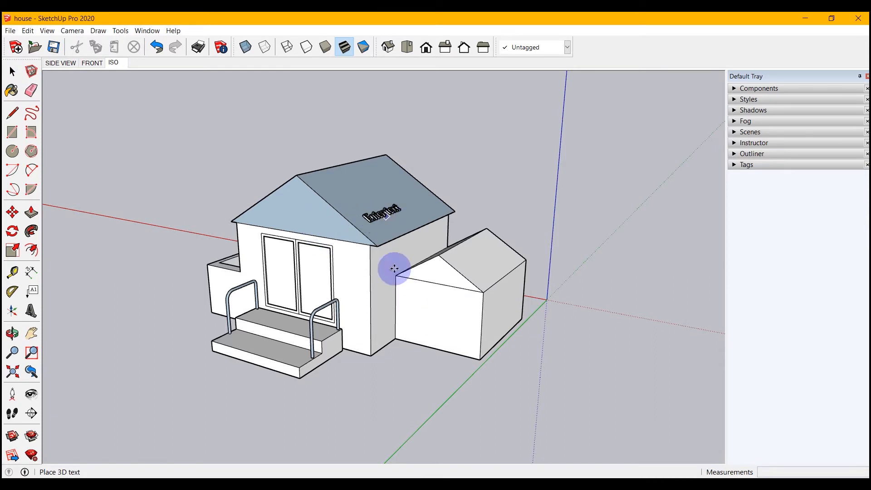
{"action": "left_click", "coordinate": [12, 72]}
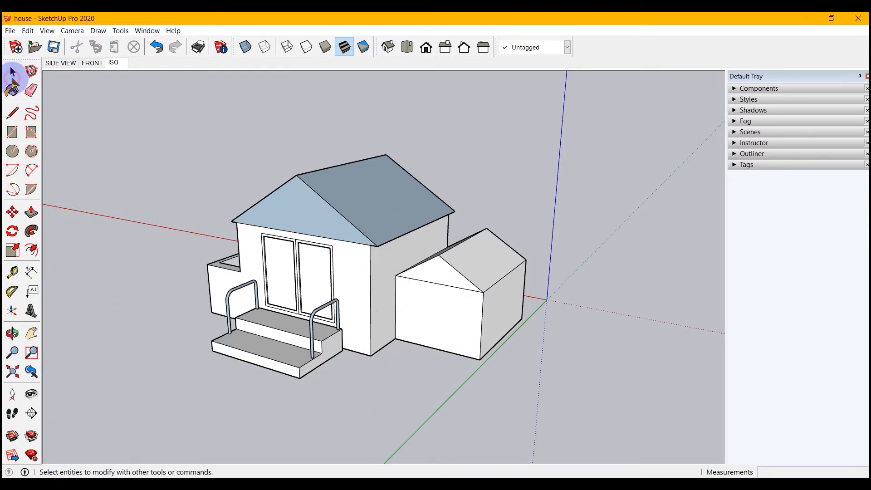
Start a new 3D text reading "SWEET HOME" in the Arial Rounded MT Bold font.
{"action": "left_click", "coordinate": [121, 30]}
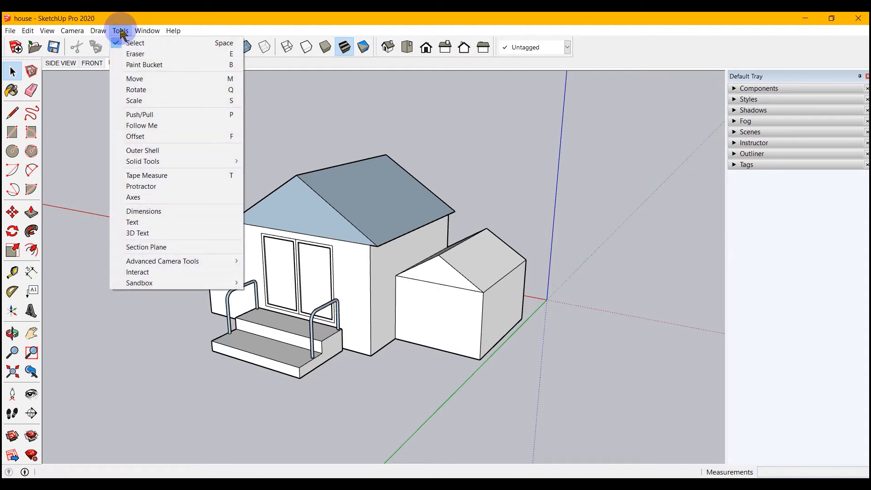
{"action": "left_click", "coordinate": [161, 234]}
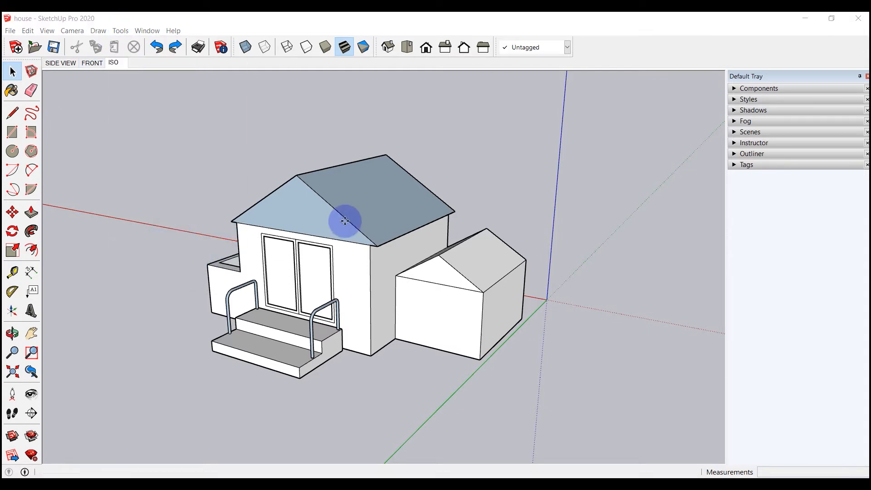
{"action": "type", "text": "S"}
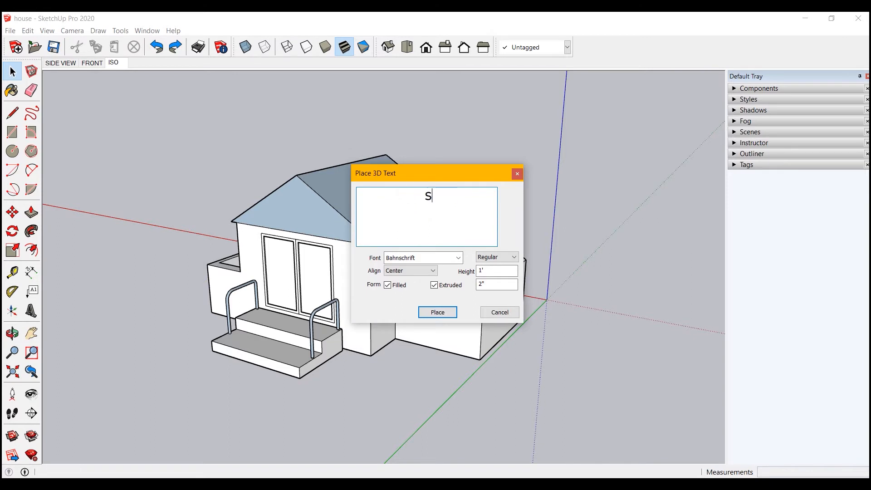
{"action": "type", "text": "WEET HOME"}
{"action": "left_click", "coordinate": [455, 257]}
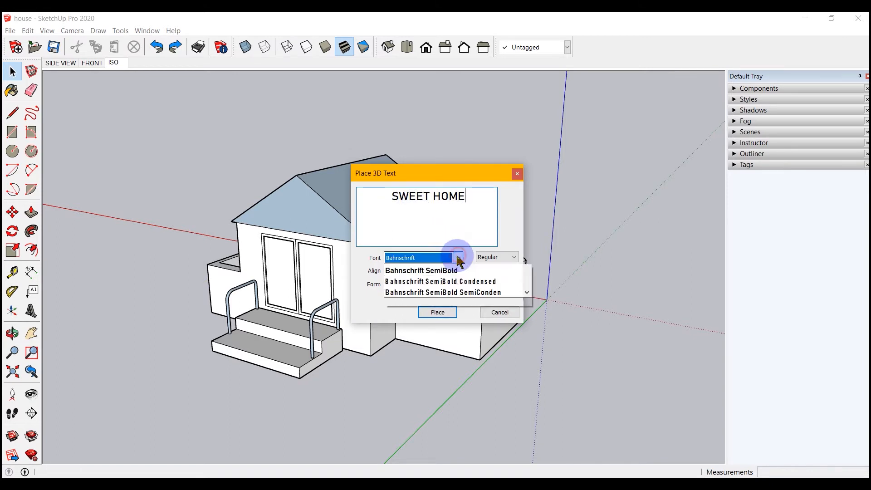
{"action": "scroll", "coordinate": [427, 295], "scroll_direction": "up", "scroll_amount": 5}
{"action": "scroll", "coordinate": [421, 297], "scroll_direction": "up", "scroll_amount": 1}
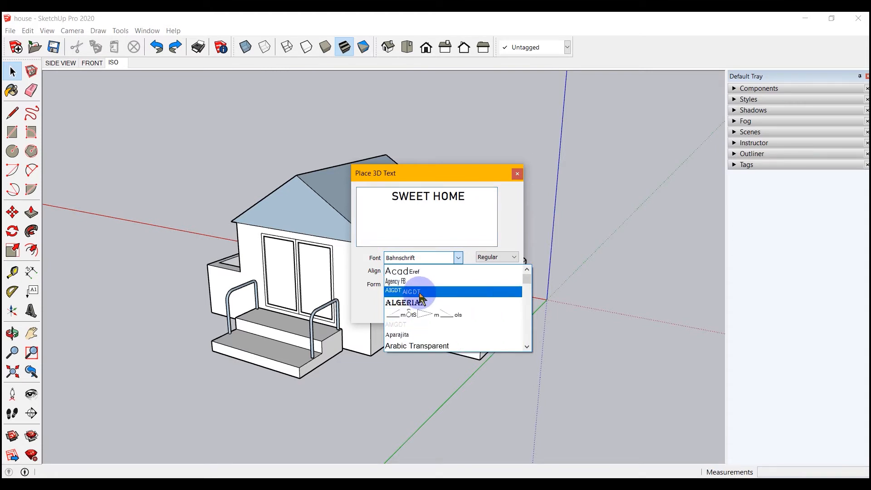
{"action": "scroll", "coordinate": [424, 309], "scroll_direction": "down", "scroll_amount": 6}
{"action": "scroll", "coordinate": [427, 312], "scroll_direction": "up", "scroll_amount": 4}
{"action": "left_click", "coordinate": [431, 333]}
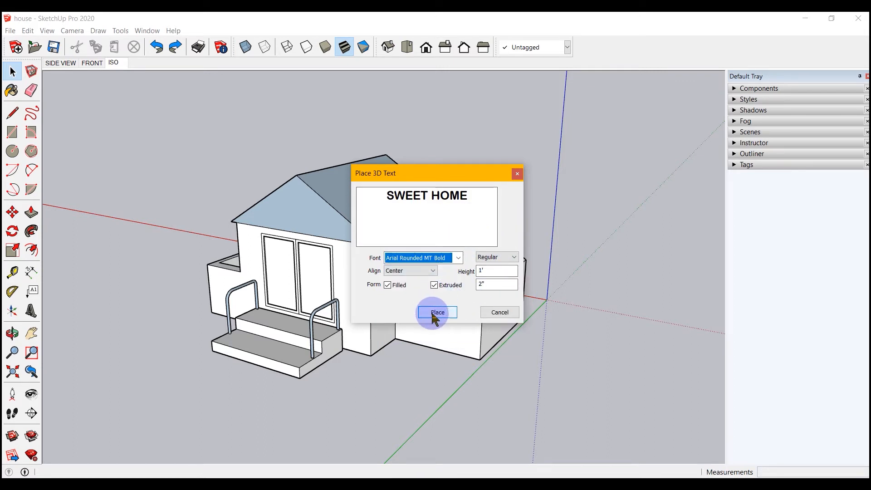
Place the SWEET HOME 3D text on the front of the house, centred above the double door.
{"action": "left_click", "coordinate": [438, 312]}
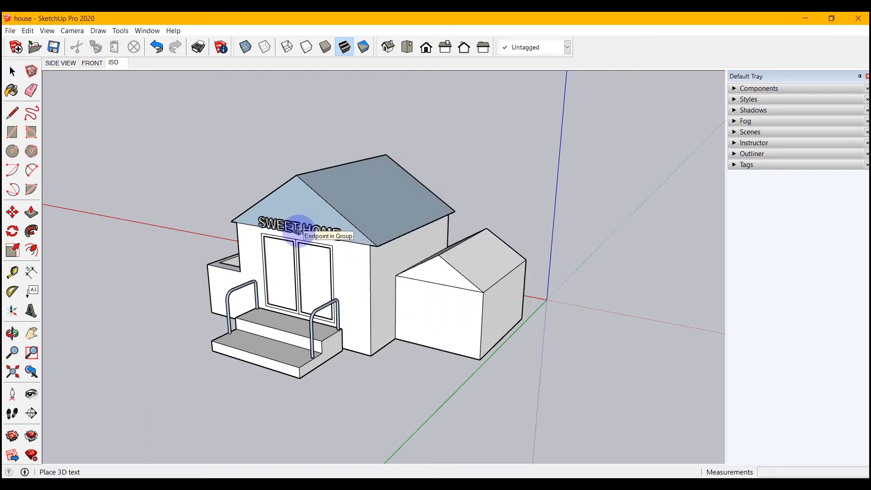
{"action": "left_click", "coordinate": [298, 231]}
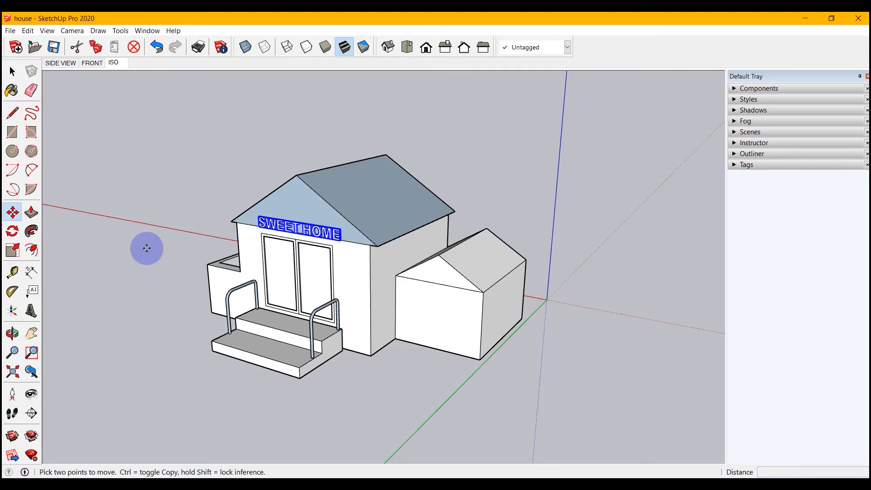
{"action": "key", "text": "space"}
Examine the extruded SWEET HOME lettering on the house front from several angles.
{"action": "scroll", "coordinate": [264, 239], "scroll_direction": "up", "scroll_amount": 3}
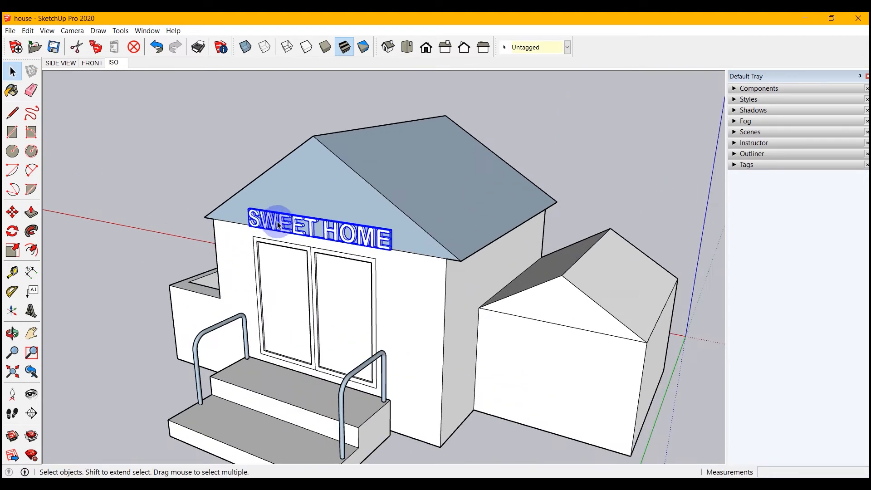
{"action": "left_click", "coordinate": [179, 171]}
{"action": "scroll", "coordinate": [285, 236], "scroll_direction": "up", "scroll_amount": 3}
{"action": "middle_click_drag", "start_coordinate": [312, 281], "coordinate": [279, 312]}
{"action": "scroll", "coordinate": [279, 312], "scroll_direction": "down", "scroll_amount": 6}
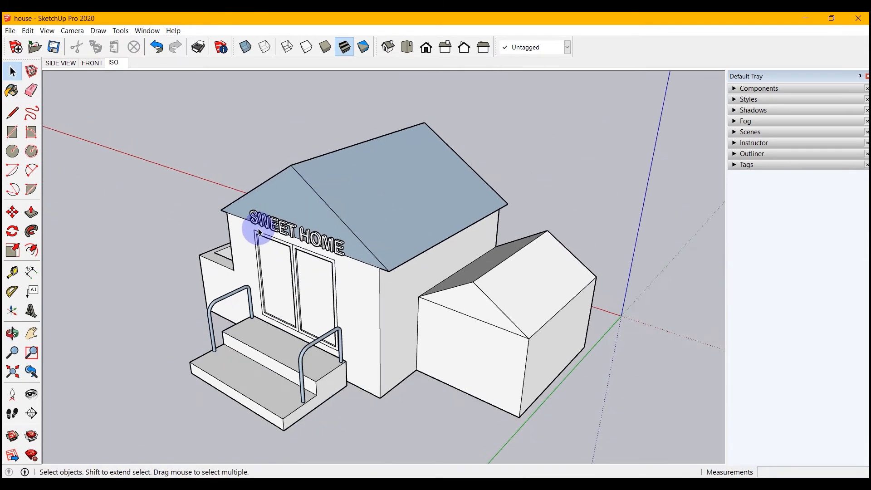
{"action": "middle_click_drag", "start_coordinate": [337, 336], "coordinate": [358, 292]}
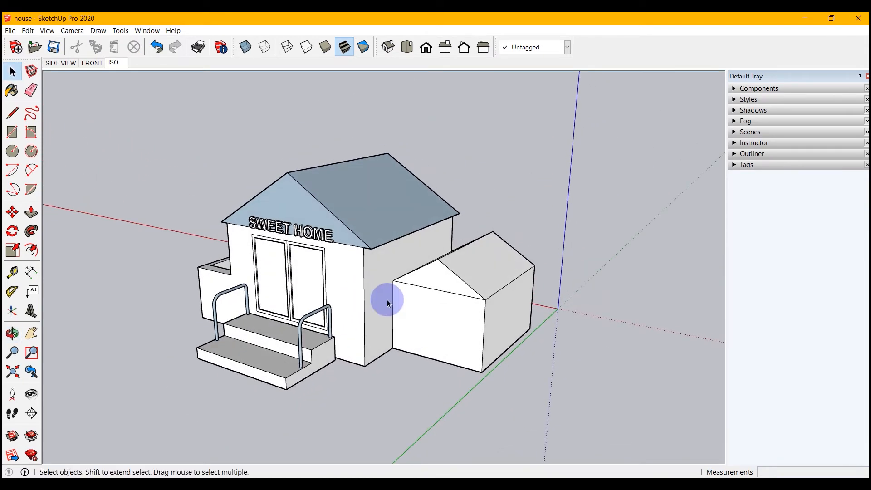
{"action": "scroll", "coordinate": [387, 300], "scroll_direction": "up", "scroll_amount": 2}
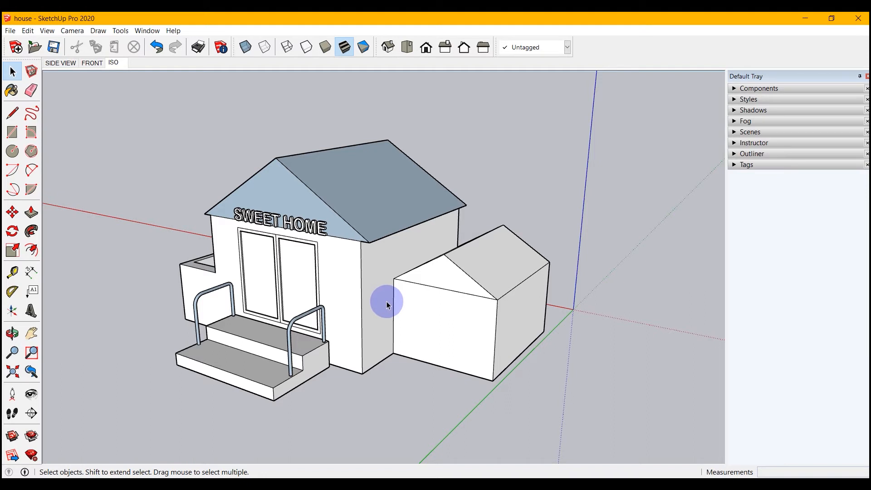
{"action": "middle_click_drag", "start_coordinate": [387, 302], "coordinate": [235, 403]}
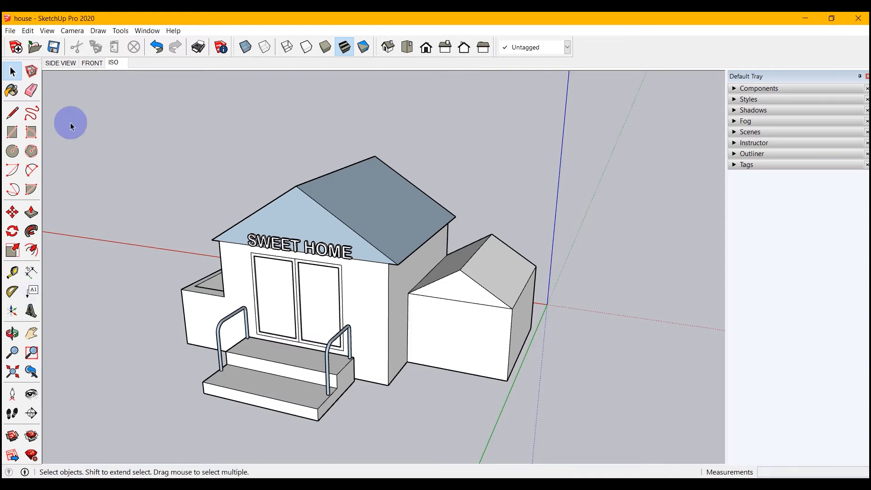
Attach a leader text label to the front door and position its text above the roof's far slope.
{"action": "left_click", "coordinate": [118, 30]}
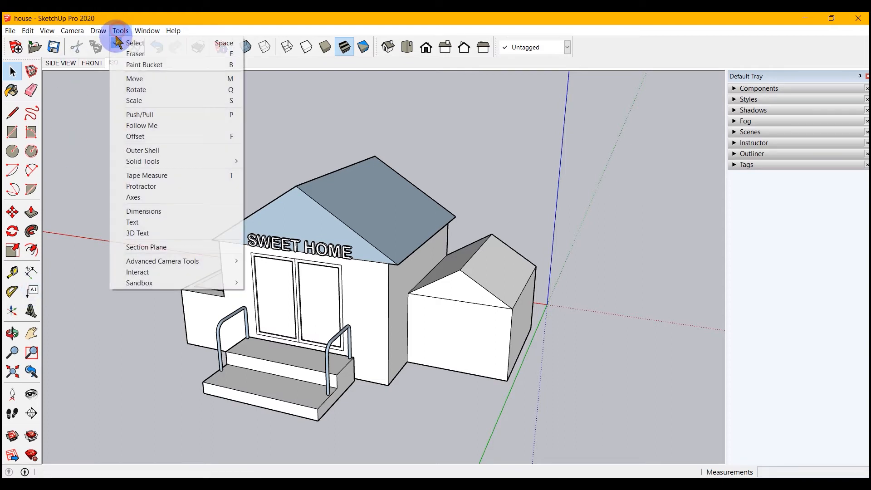
{"action": "left_click", "coordinate": [133, 223]}
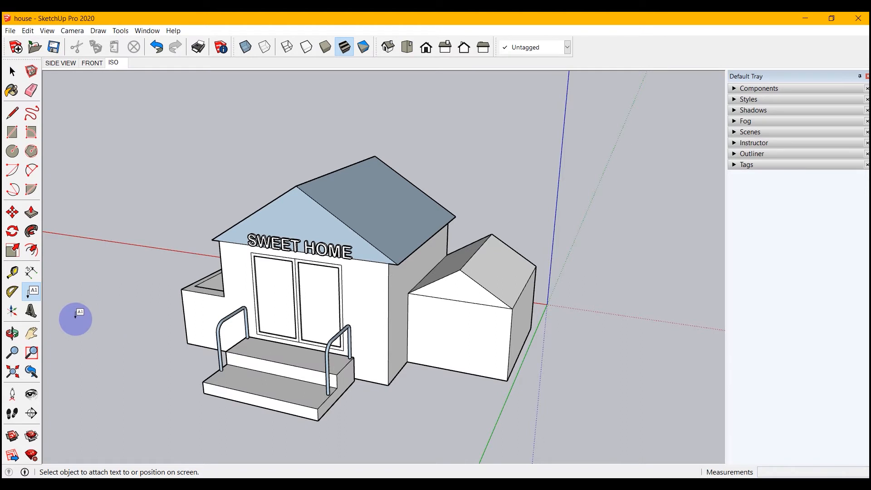
{"action": "scroll", "coordinate": [66, 319], "scroll_direction": "down", "scroll_amount": 1}
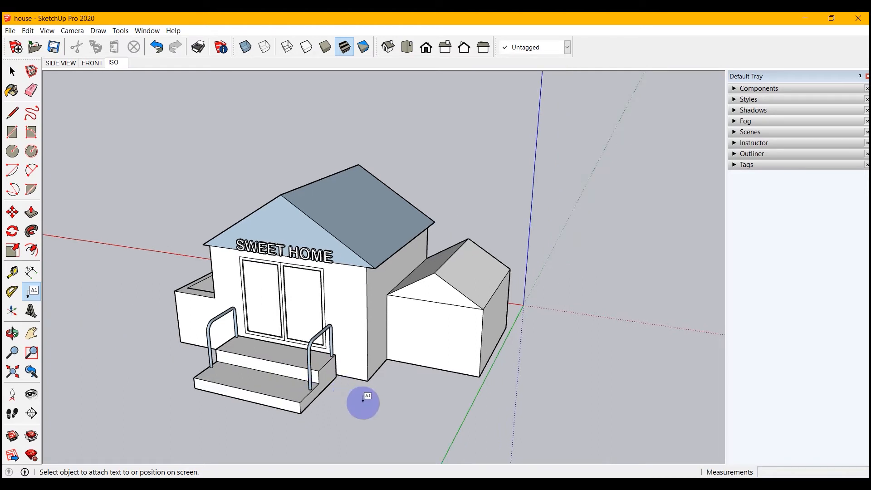
{"action": "scroll", "coordinate": [363, 402], "scroll_direction": "up", "scroll_amount": 1}
{"action": "scroll", "coordinate": [363, 403], "scroll_direction": "up", "scroll_amount": 2}
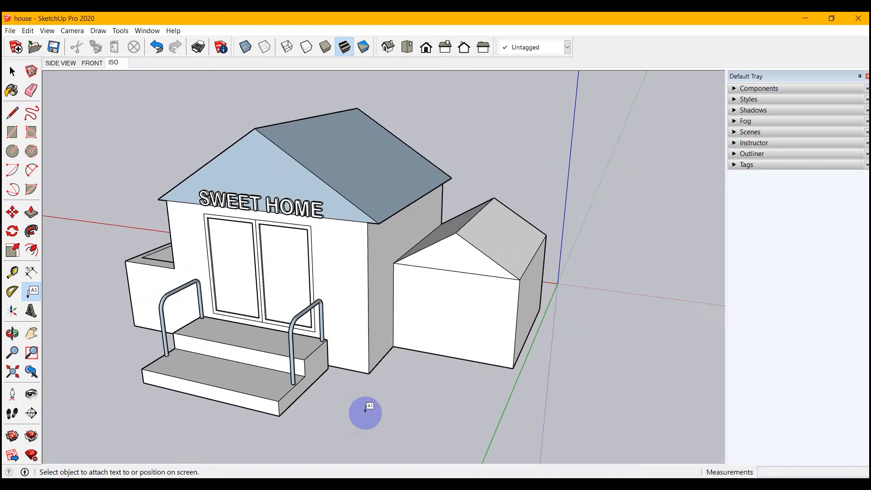
{"action": "scroll", "coordinate": [365, 411], "scroll_direction": "down", "scroll_amount": 1}
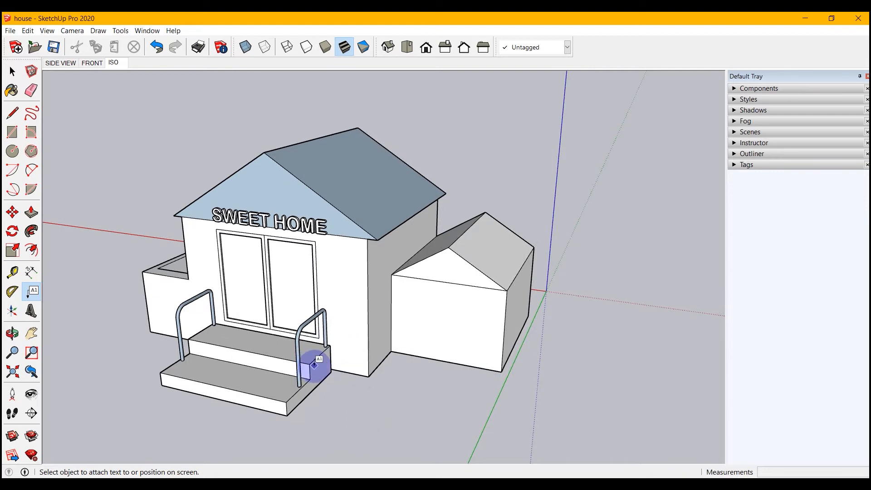
{"action": "scroll", "coordinate": [314, 365], "scroll_direction": "down", "scroll_amount": 1}
{"action": "left_click", "coordinate": [313, 274]}
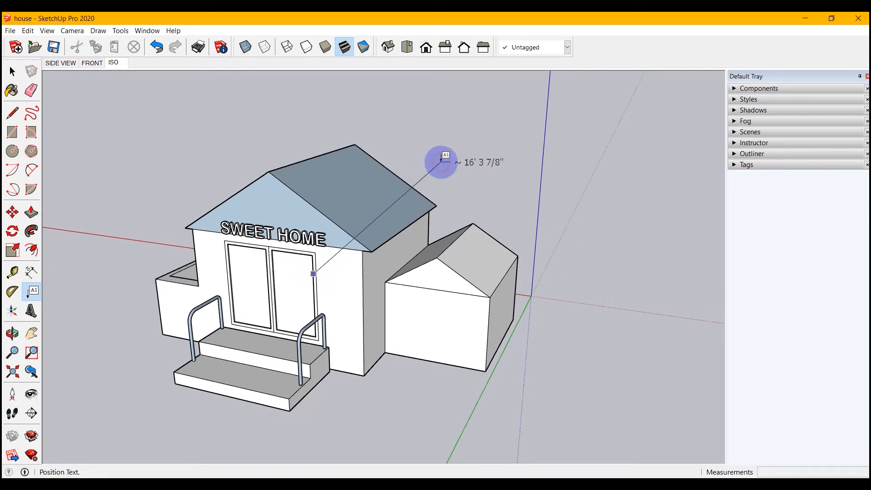
{"action": "left_click", "coordinate": [442, 160]}
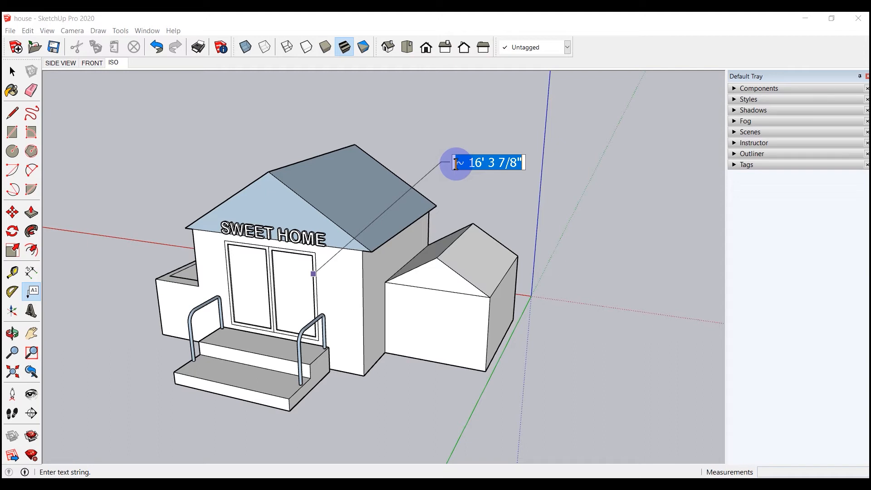
Replace the leader label's default text with "WOODEN DOOR".
{"action": "key", "text": "Delete"}
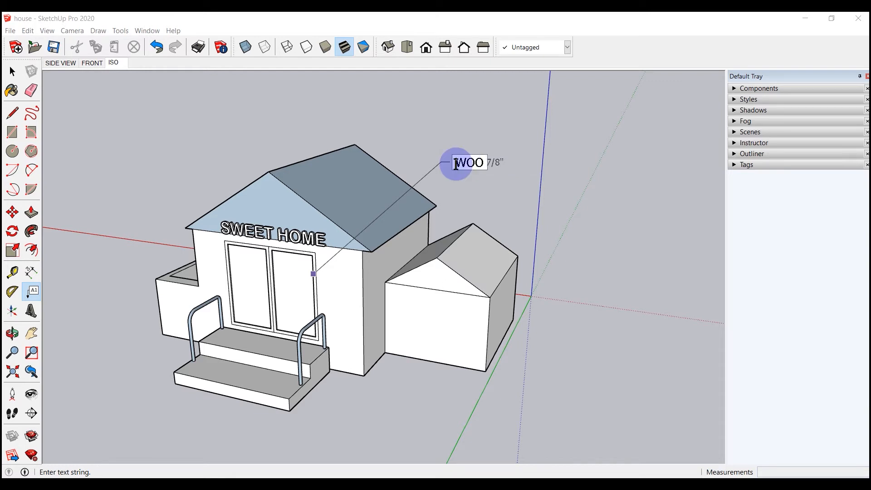
{"action": "type", "text": "WOODEN DOOR"}
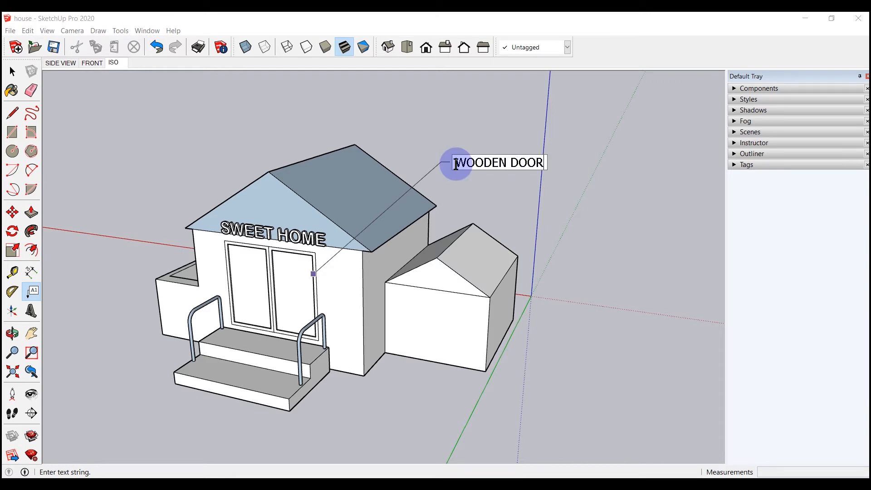
{"action": "left_click", "coordinate": [536, 202]}
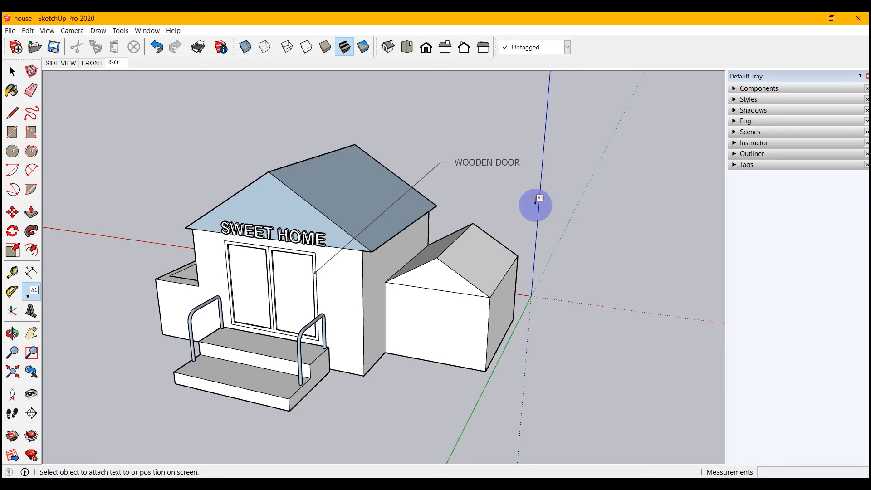
Orbit around the labelled house and switch to the SIDE VIEW scene to check the leader label.
{"action": "middle_click_drag", "start_coordinate": [554, 248], "coordinate": [15, 27]}
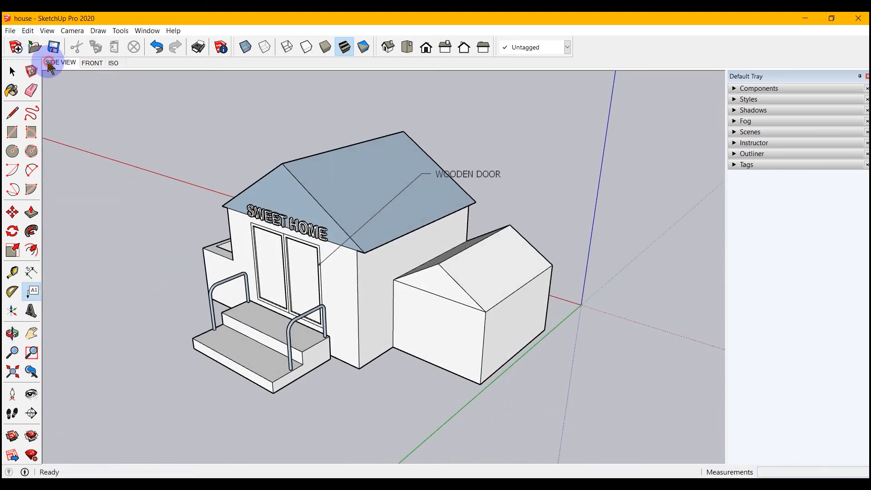
{"action": "left_click", "coordinate": [51, 63]}
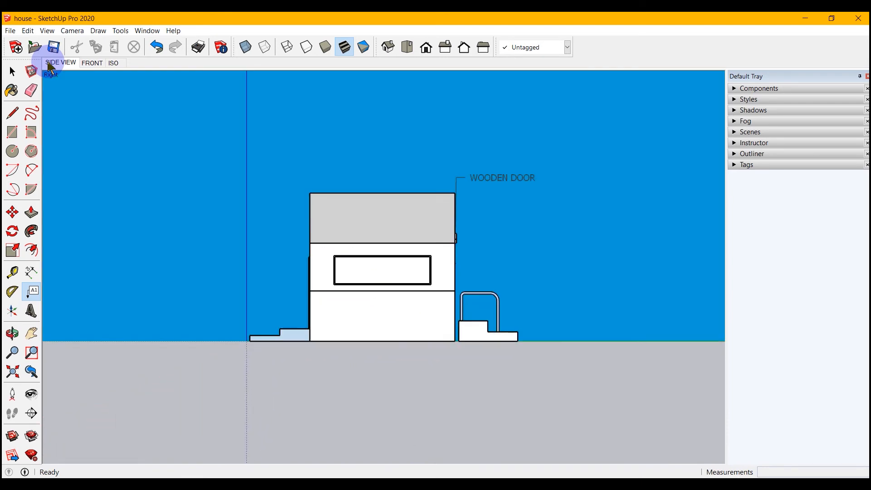
Check the WOODEN DOOR leader label in the FRONT and ISO scenes.
{"action": "left_click", "coordinate": [89, 63]}
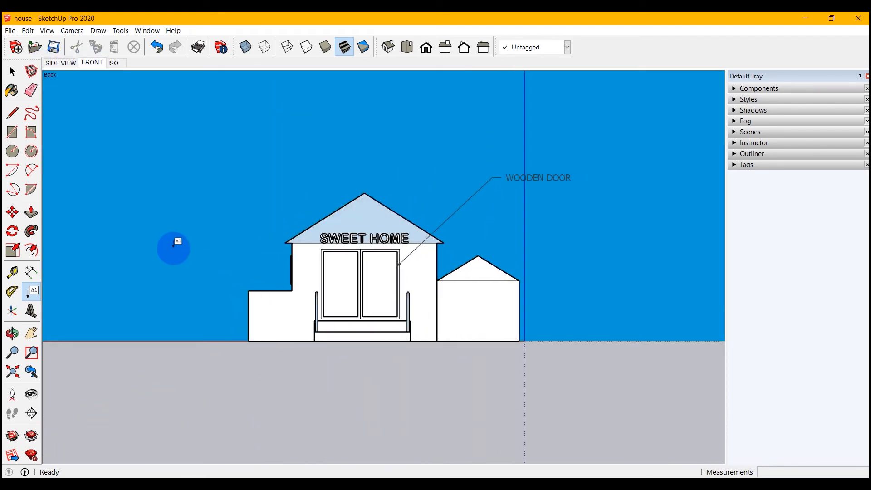
{"action": "left_click", "coordinate": [113, 63]}
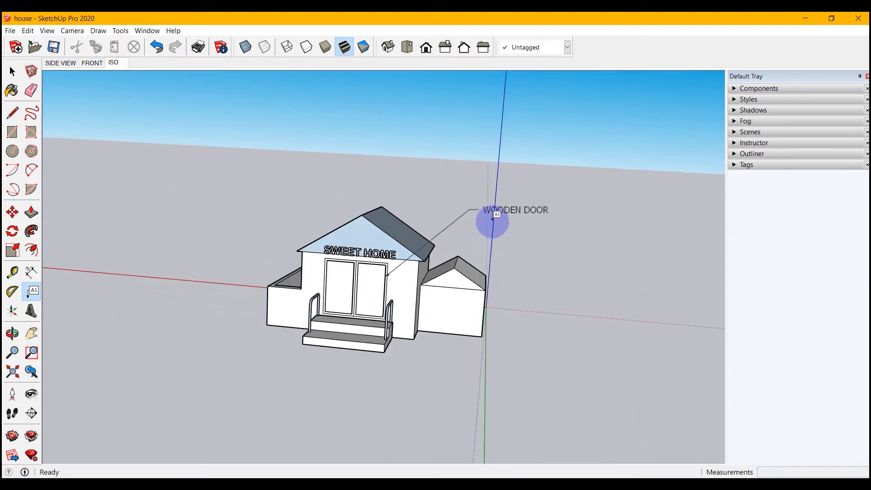
Move the WOODEN DOOR leader label's text lower, in front of the smaller side building's roof.
{"action": "left_click", "coordinate": [12, 71]}
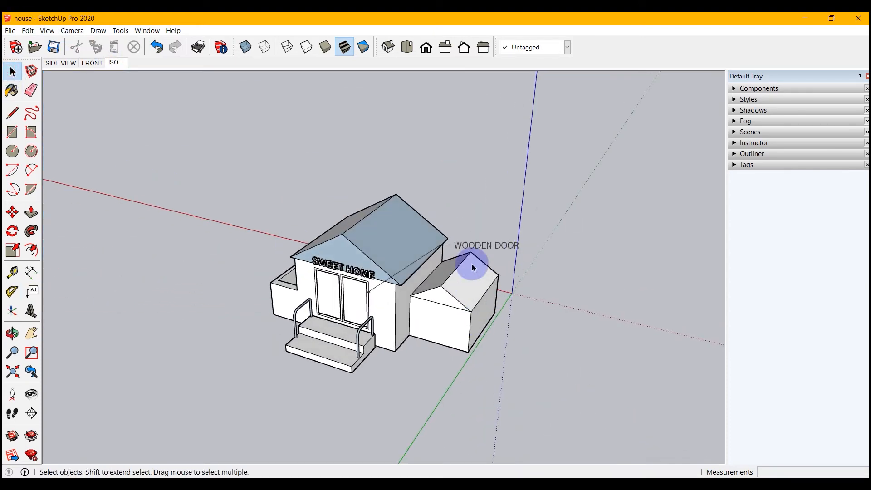
{"action": "left_click", "coordinate": [479, 246]}
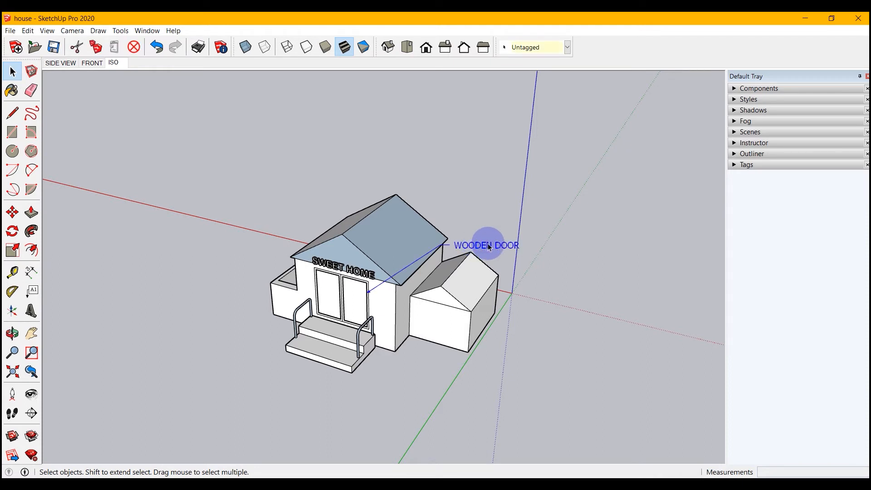
{"action": "key", "text": "m"}
{"action": "left_click", "coordinate": [490, 245]}
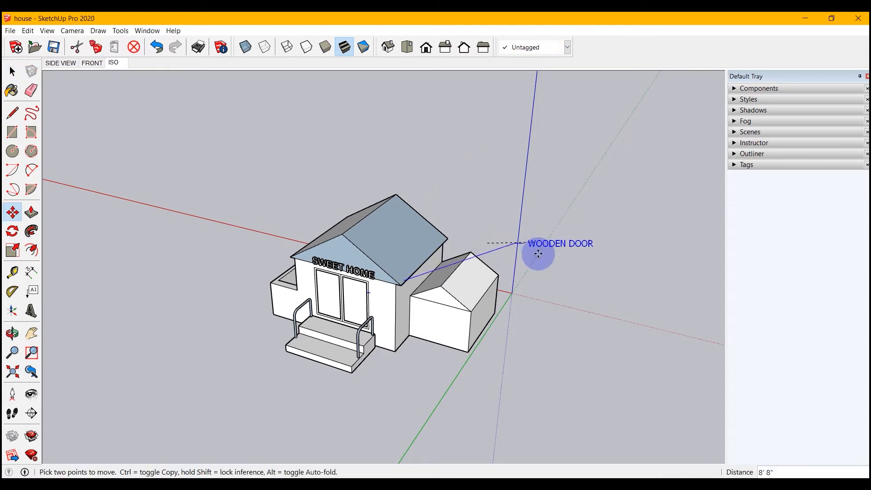
{"action": "left_click", "coordinate": [514, 303]}
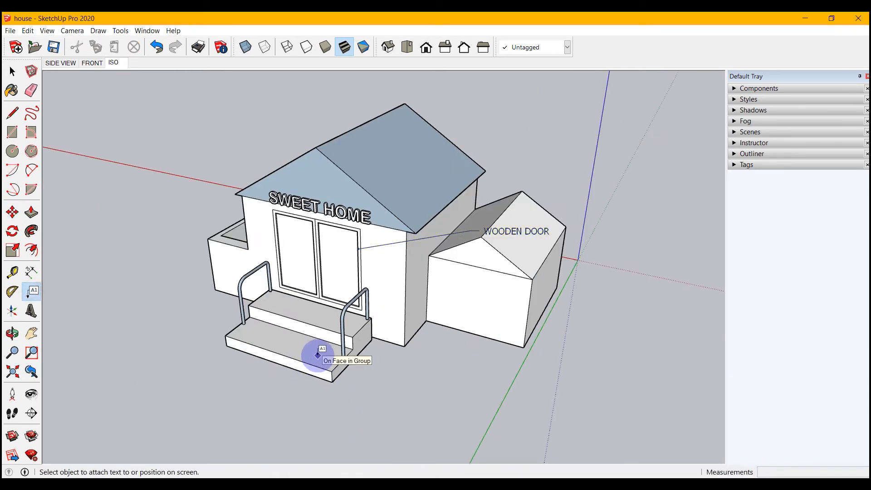
Attach a leader label to the lowest stair tread, place its text beside the steps, and make it read "STAIRCASE".
{"action": "left_click", "coordinate": [318, 356]}
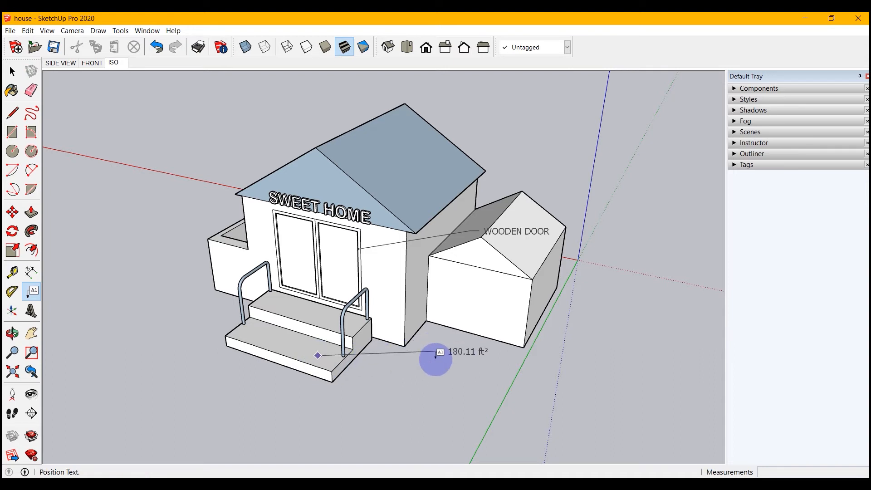
{"action": "left_click", "coordinate": [436, 358]}
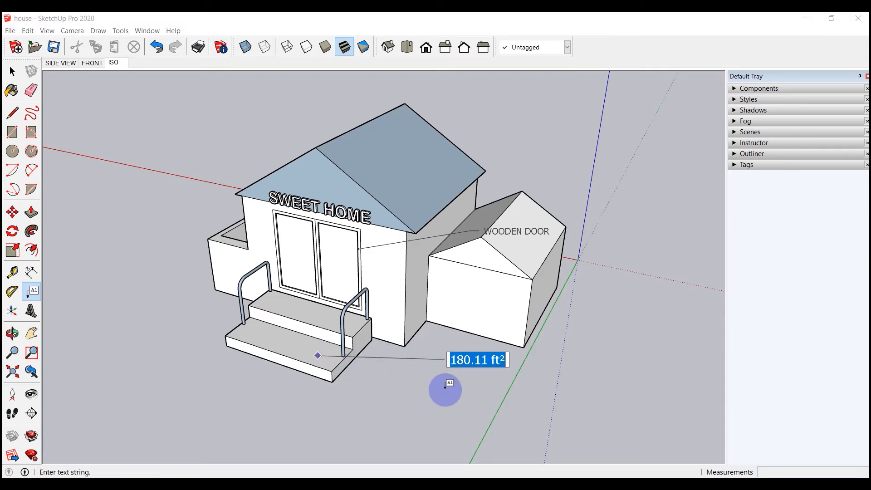
{"action": "type", "text": "AIRCASE"}
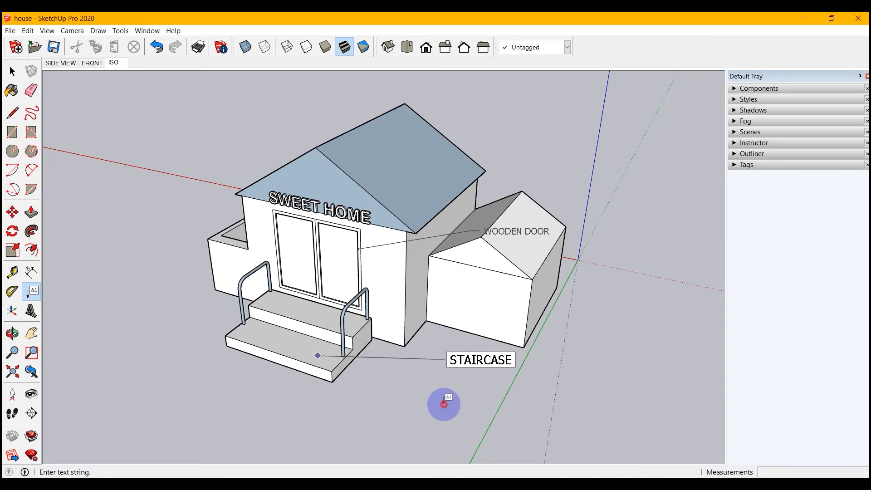
{"action": "left_click", "coordinate": [446, 398]}
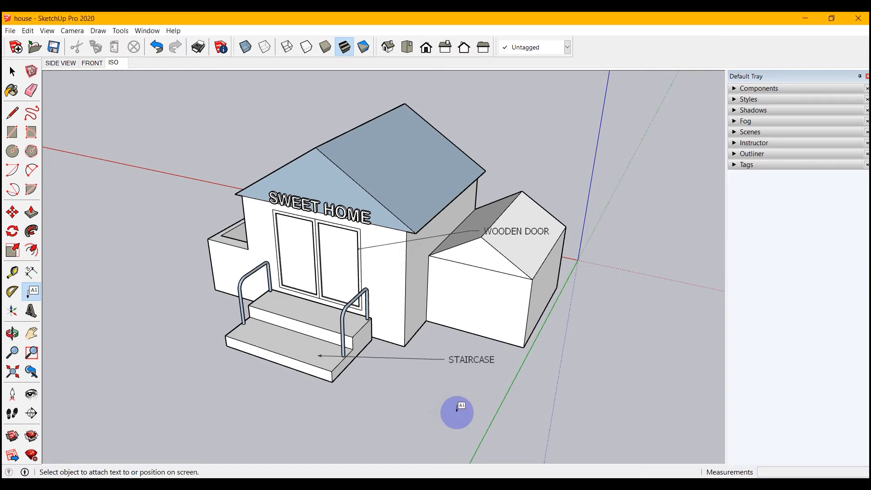
Move the STAIRCASE label's text down to the open ground beside the front steps.
{"action": "left_click", "coordinate": [13, 73]}
{"action": "middle_click_drag", "start_coordinate": [443, 395], "coordinate": [531, 290]}
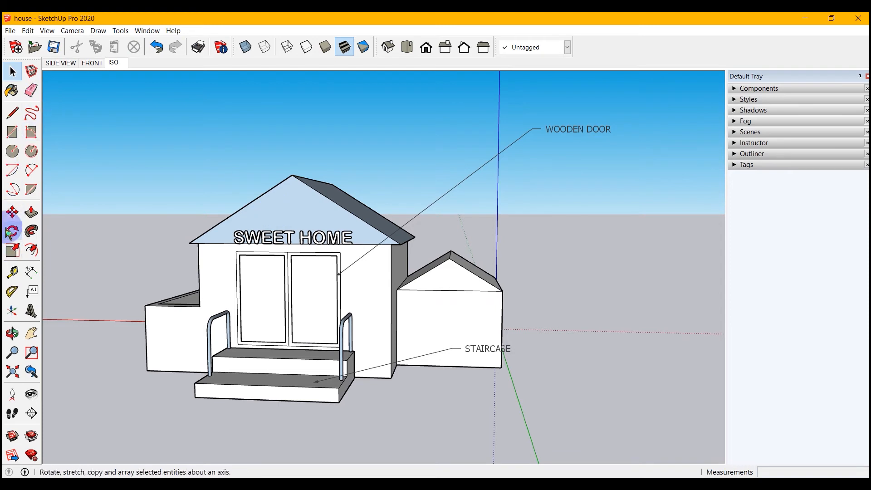
{"action": "key", "text": "m"}
{"action": "left_click", "coordinate": [483, 351]}
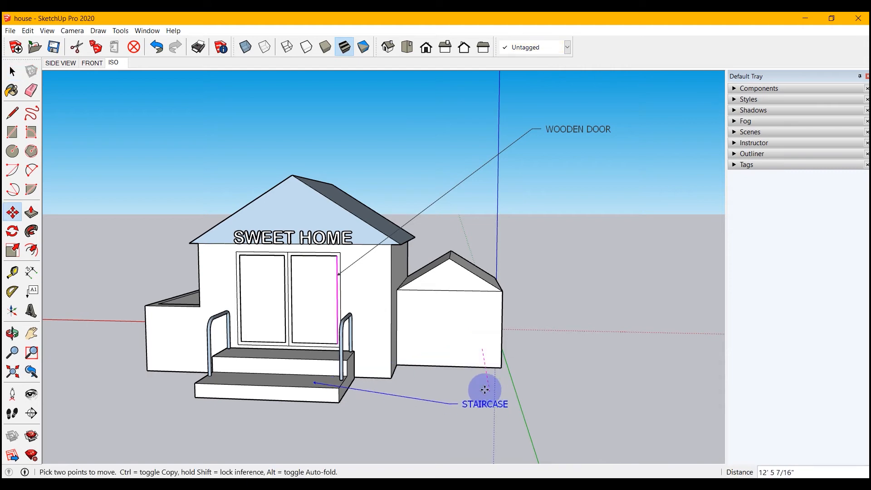
{"action": "left_click", "coordinate": [484, 389]}
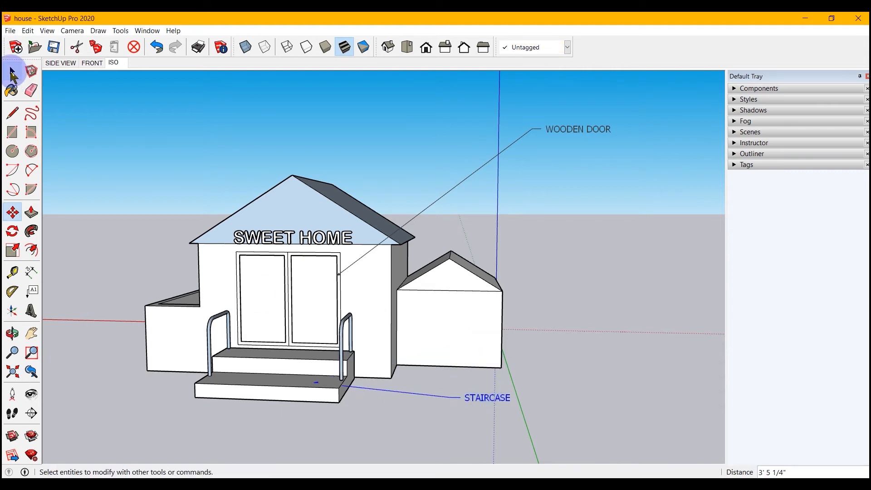
{"action": "left_click", "coordinate": [12, 71]}
Dimension the width of the lowest front step along its bottom edge, placing the dimension in front of the stairs.
{"action": "middle_click_drag", "start_coordinate": [376, 309], "coordinate": [398, 371]}
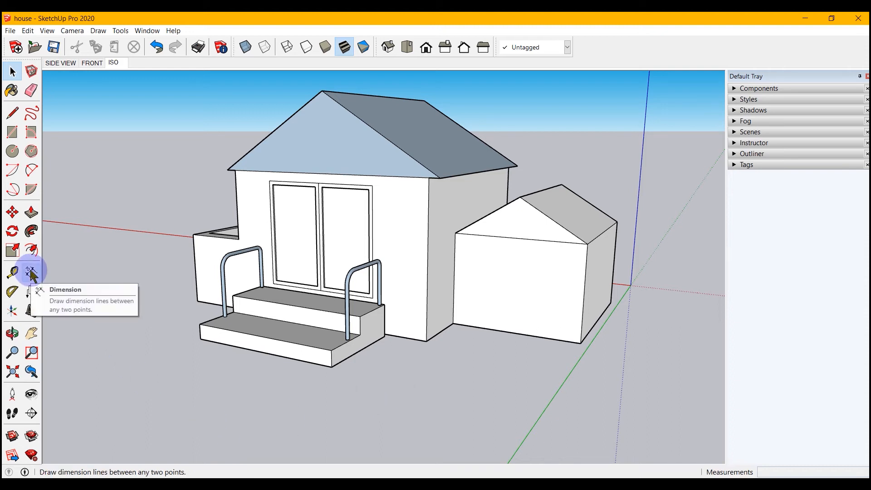
{"action": "left_click", "coordinate": [121, 30]}
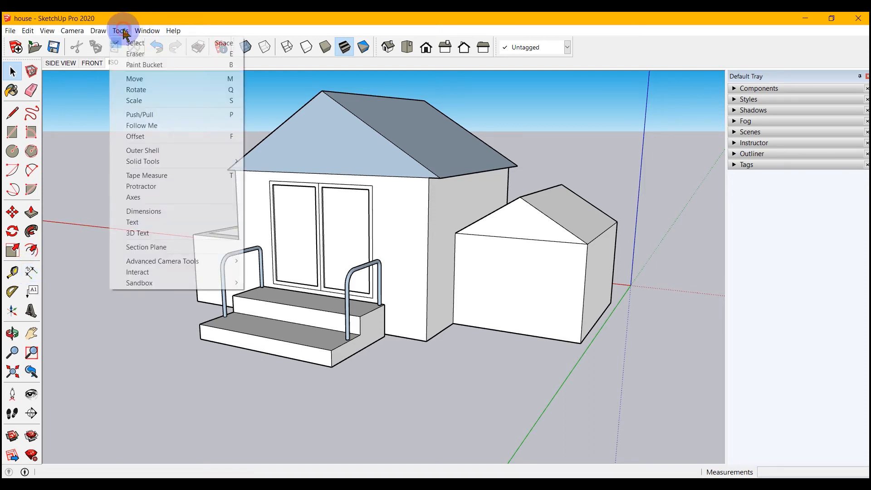
{"action": "left_click", "coordinate": [123, 211]}
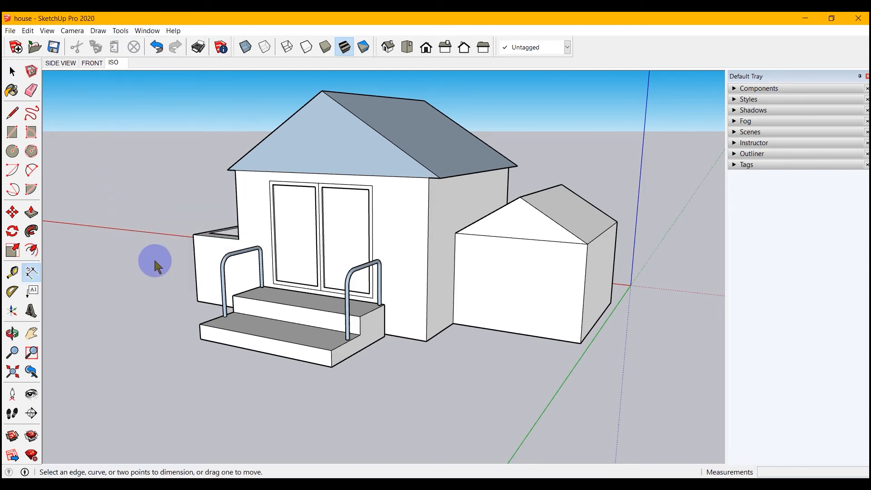
{"action": "left_click", "coordinate": [200, 339]}
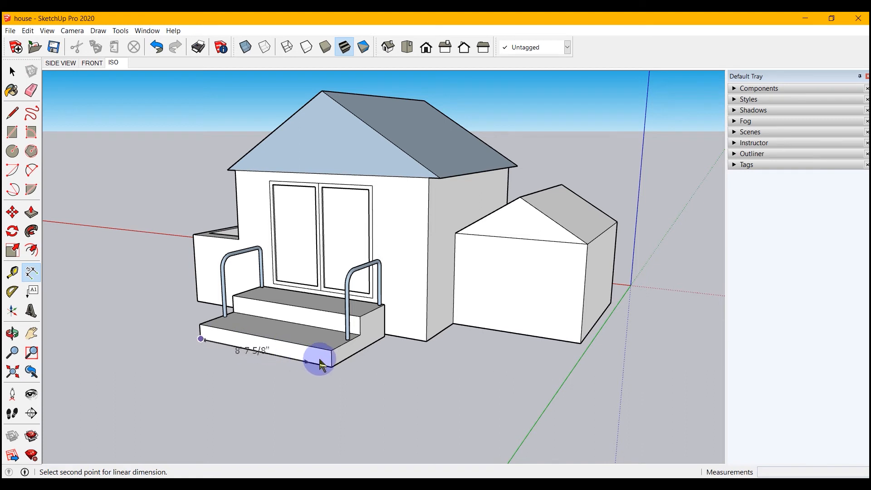
{"action": "left_click", "coordinate": [333, 367]}
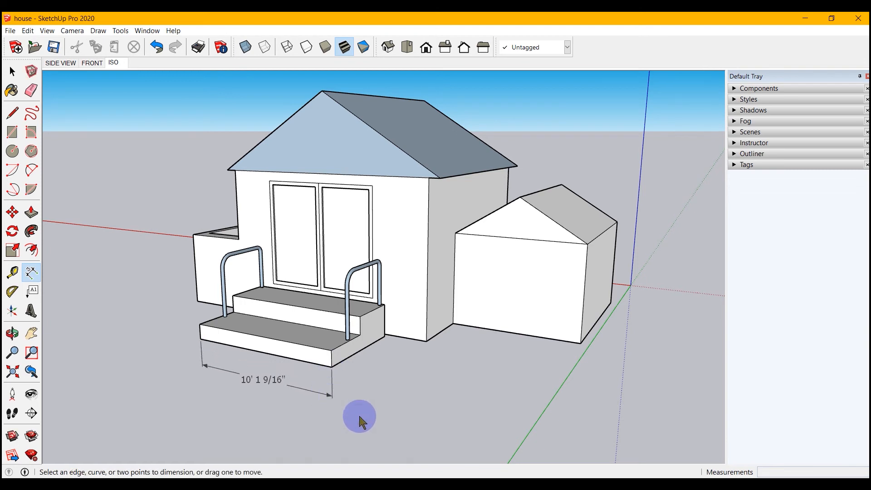
Dimension the front roof width between the two eave corners, placing the dimension above the ridge.
{"action": "middle_click_drag", "start_coordinate": [129, 289], "coordinate": [18, 327]}
{"action": "middle_click_drag", "start_coordinate": [303, 423], "coordinate": [326, 159]}
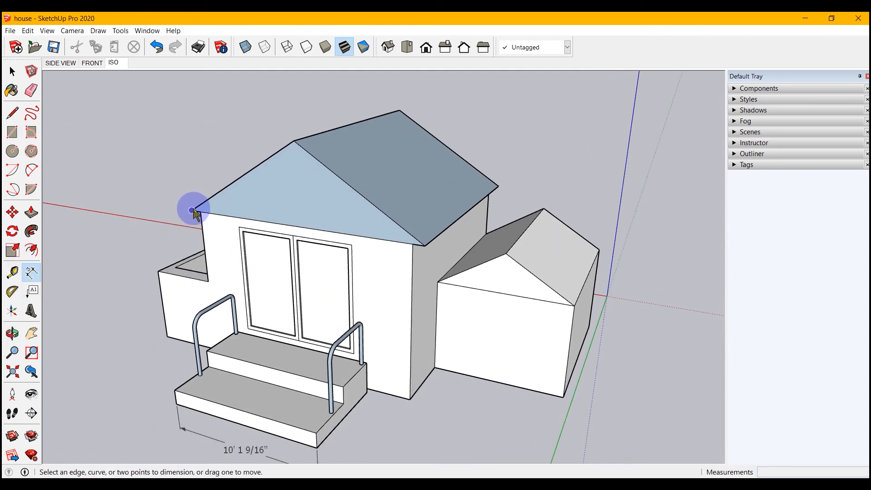
{"action": "left_click_drag", "start_coordinate": [192, 209], "coordinate": [425, 245]}
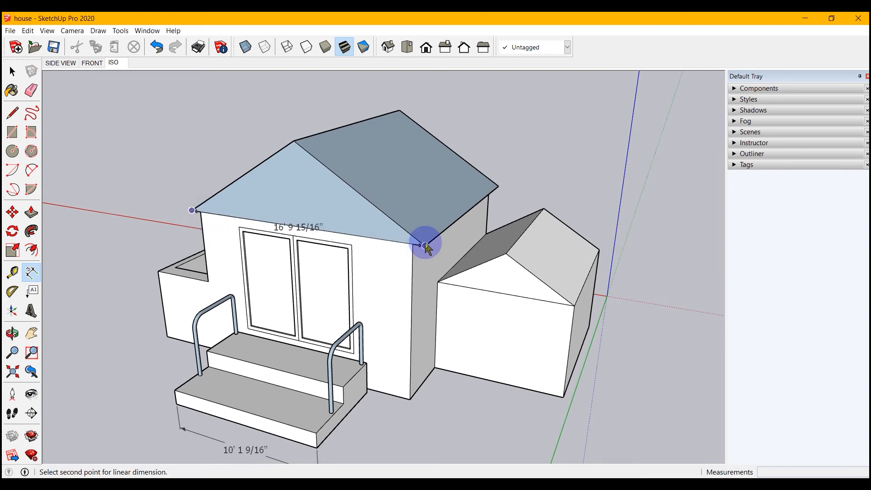
{"action": "left_click", "coordinate": [425, 245]}
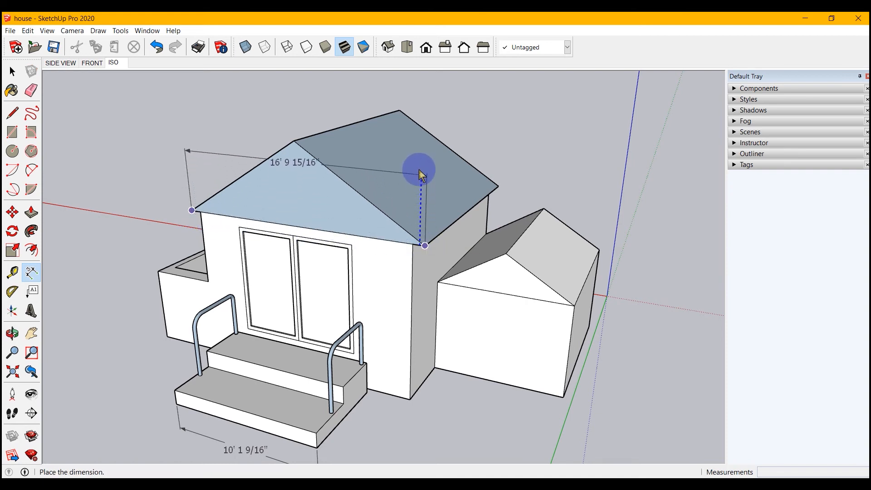
{"action": "left_click", "coordinate": [420, 105]}
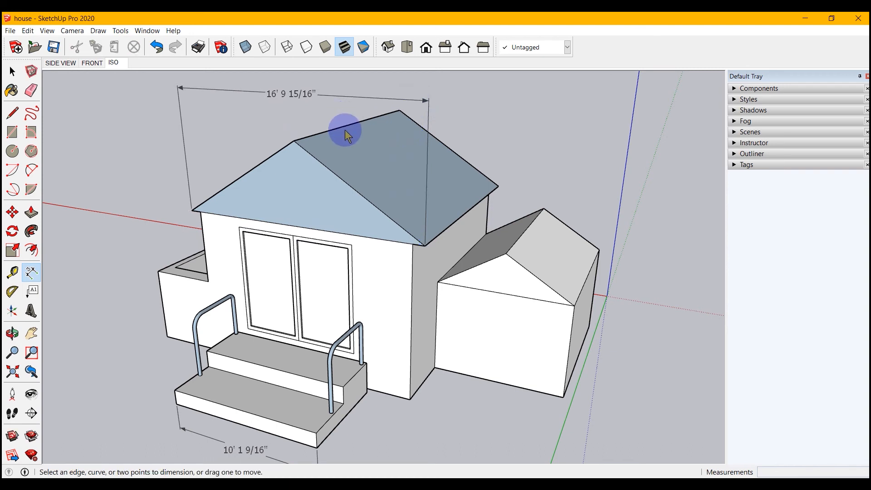
Dimension the height of the low flat-topped extension at its outer front corner, placing the dimension outside the wall.
{"action": "scroll", "coordinate": [467, 151], "scroll_direction": "down", "scroll_amount": 2}
{"action": "middle_click_drag", "start_coordinate": [391, 230], "coordinate": [415, 224]}
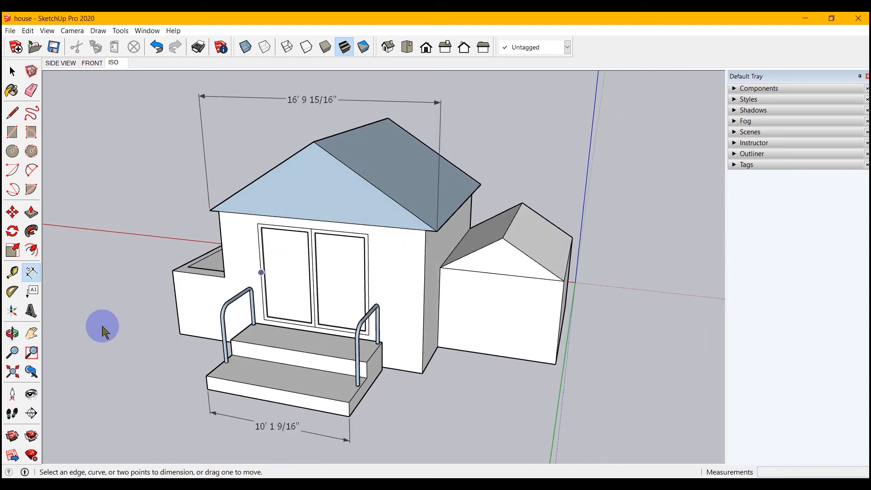
{"action": "scroll", "coordinate": [142, 290], "scroll_direction": "up", "scroll_amount": 4}
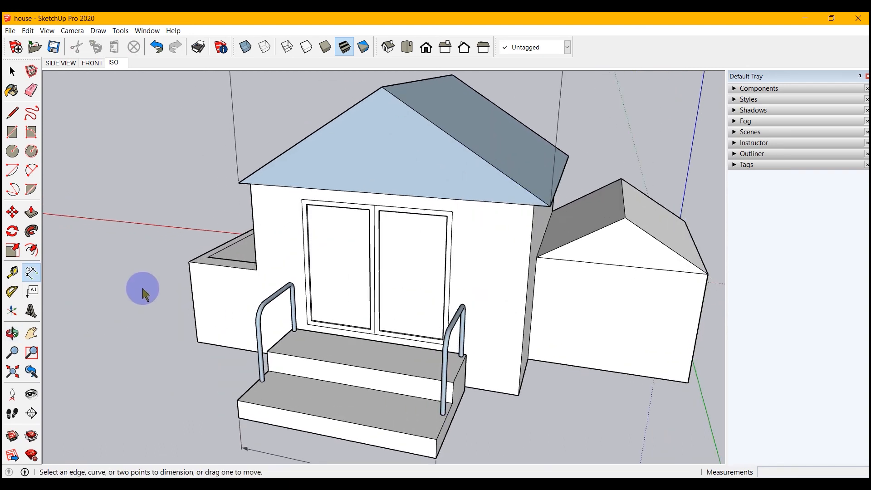
{"action": "left_click", "coordinate": [189, 261]}
{"action": "left_click", "coordinate": [196, 341]}
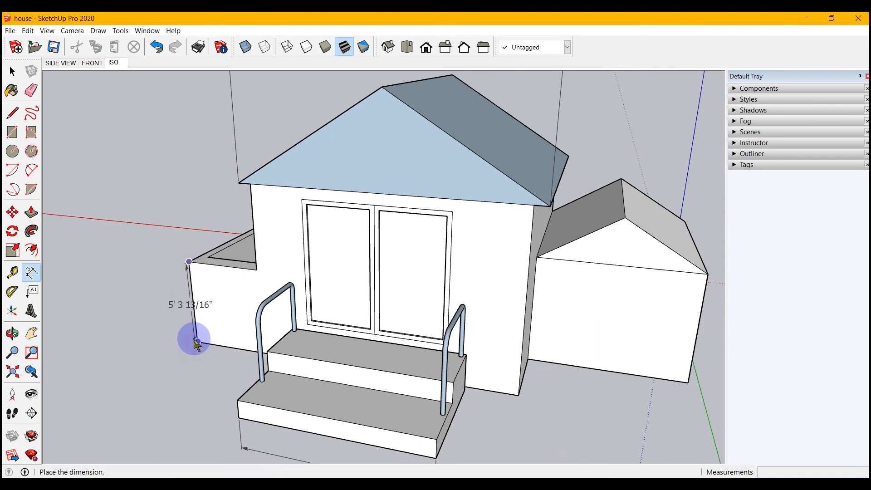
{"action": "left_click", "coordinate": [161, 331]}
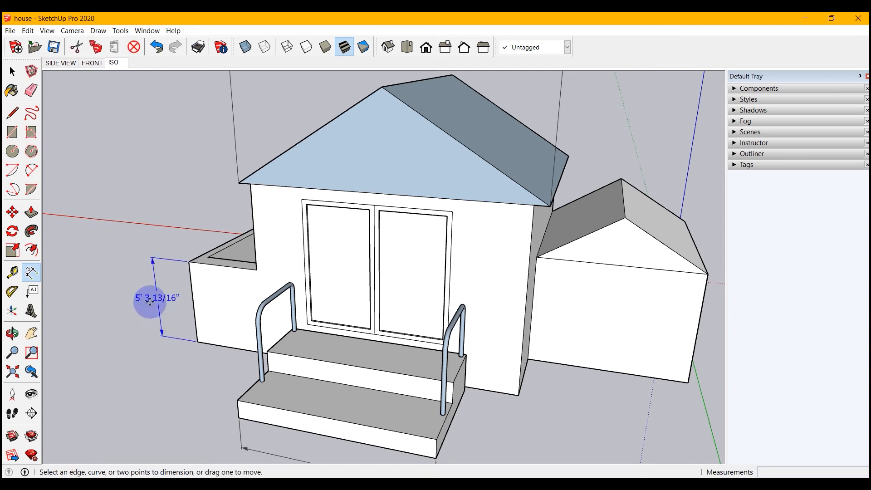
Move the low extension's height dimension closer to its wall and the lowest step's width dimension slightly farther out.
{"action": "left_click", "coordinate": [150, 301]}
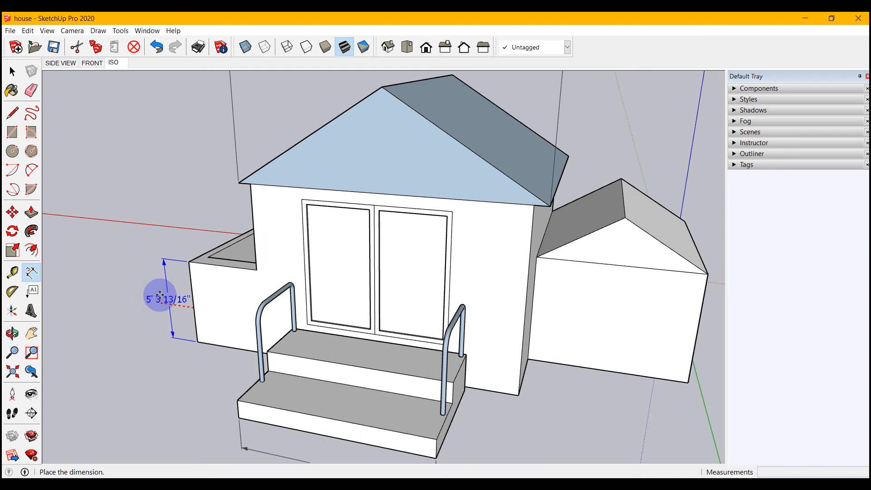
{"action": "left_click", "coordinate": [166, 298]}
{"action": "scroll", "coordinate": [216, 320], "scroll_direction": "down", "scroll_amount": 3}
{"action": "left_click", "coordinate": [282, 408]}
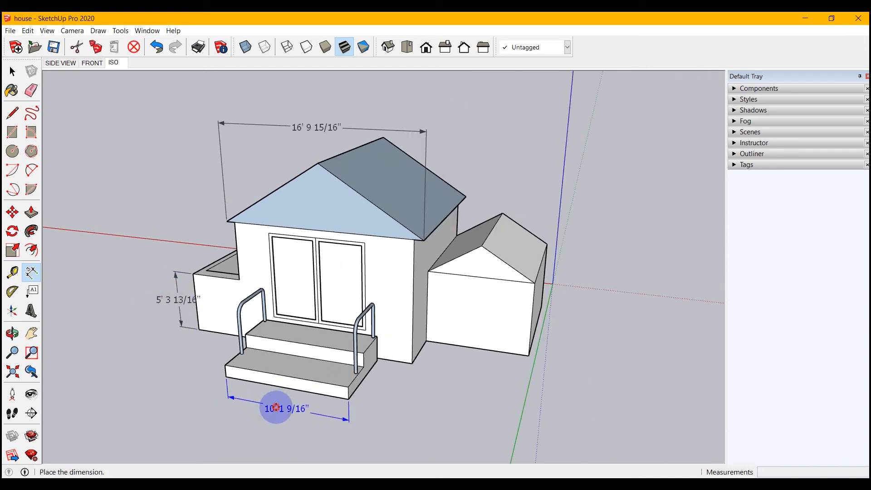
{"action": "left_click", "coordinate": [278, 415]}
Open Entity Info for the low extension's height dimension and examine its tag choices and font settings.
{"action": "scroll", "coordinate": [272, 408], "scroll_direction": "up", "scroll_amount": 3}
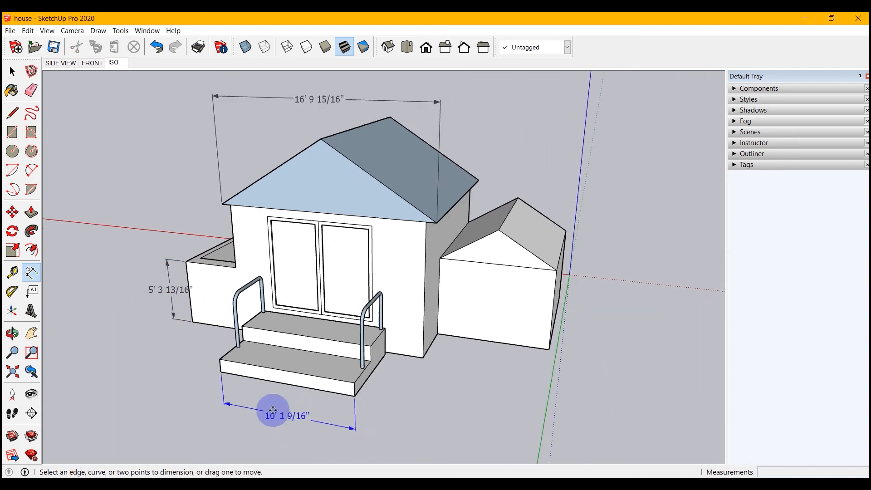
{"action": "left_click", "coordinate": [161, 282]}
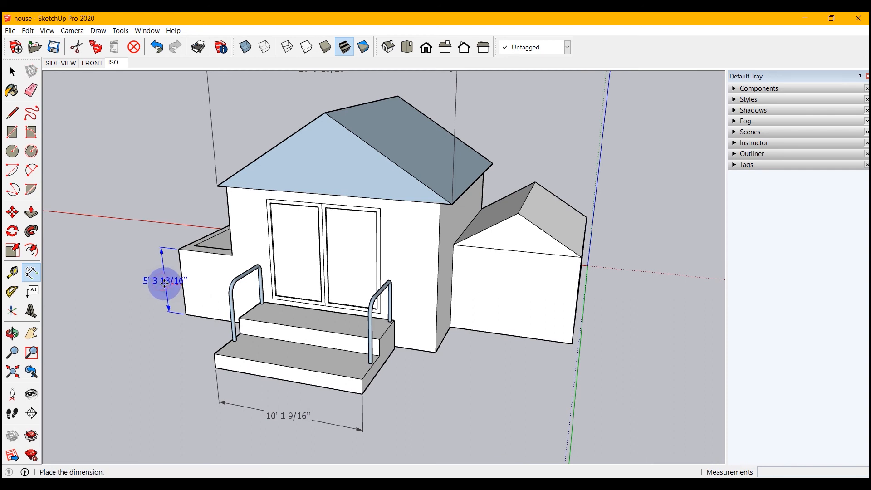
{"action": "right_click", "coordinate": [164, 284]}
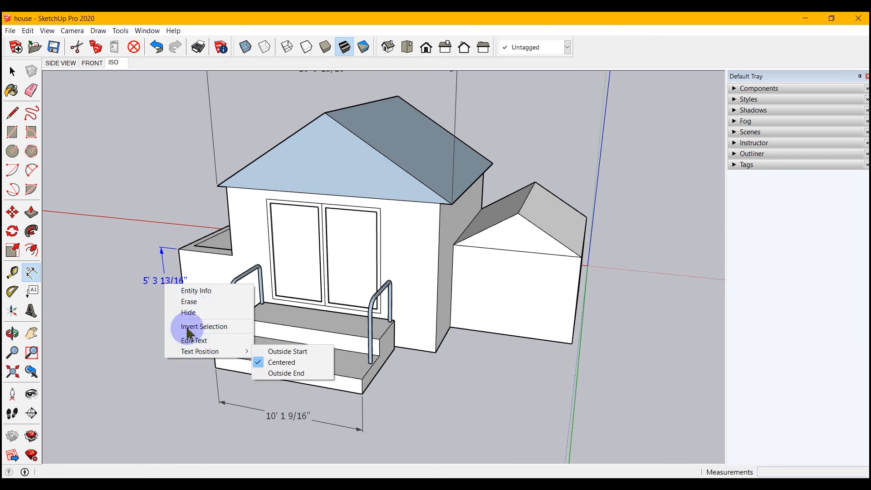
{"action": "left_click", "coordinate": [210, 293]}
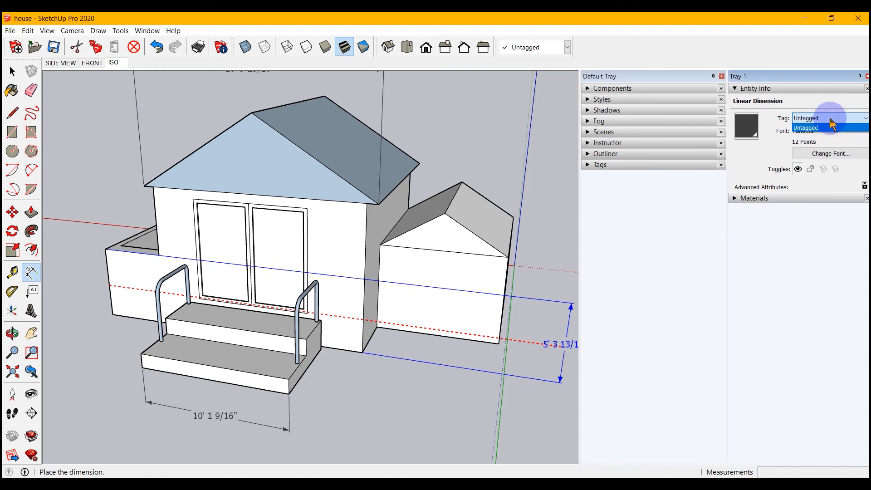
{"action": "left_click", "coordinate": [828, 126]}
{"action": "left_click", "coordinate": [824, 155]}
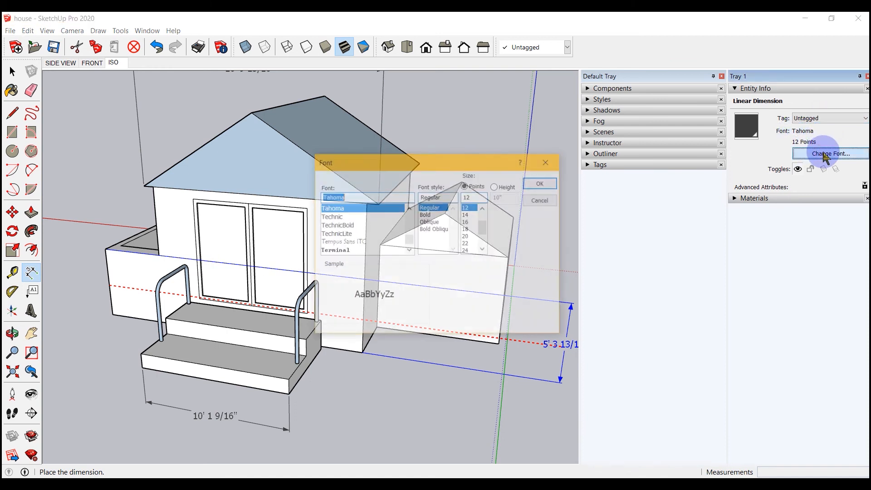
{"action": "left_click", "coordinate": [548, 161]}
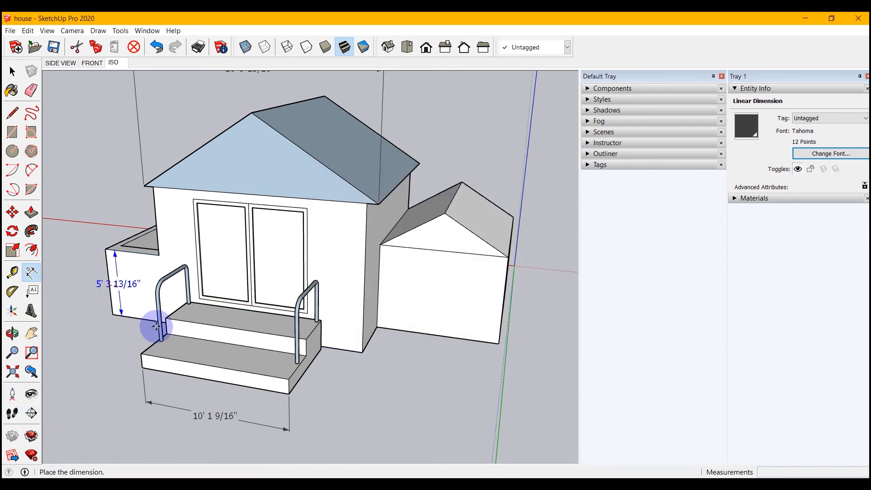
Place the low extension's height dimension farther out from its wall and look through its text position choices.
{"action": "left_click", "coordinate": [74, 293]}
{"action": "right_click", "coordinate": [77, 284]}
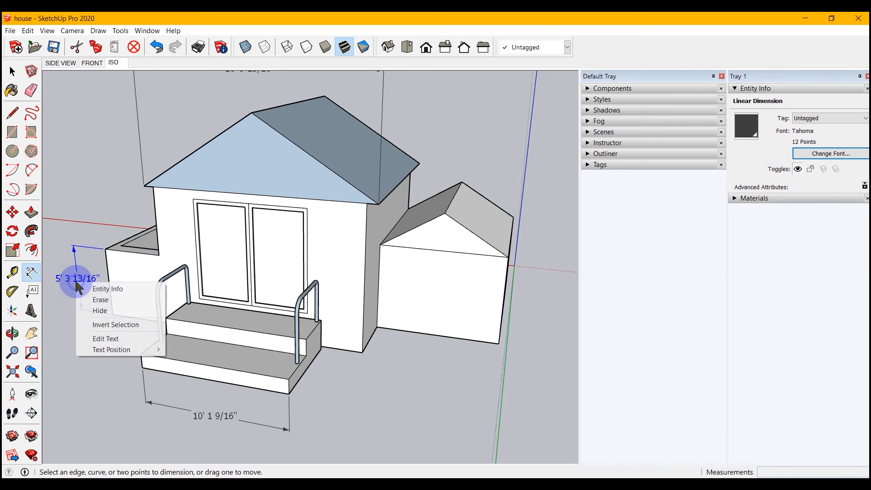
{"action": "mouse_move", "coordinate": [110, 349]}
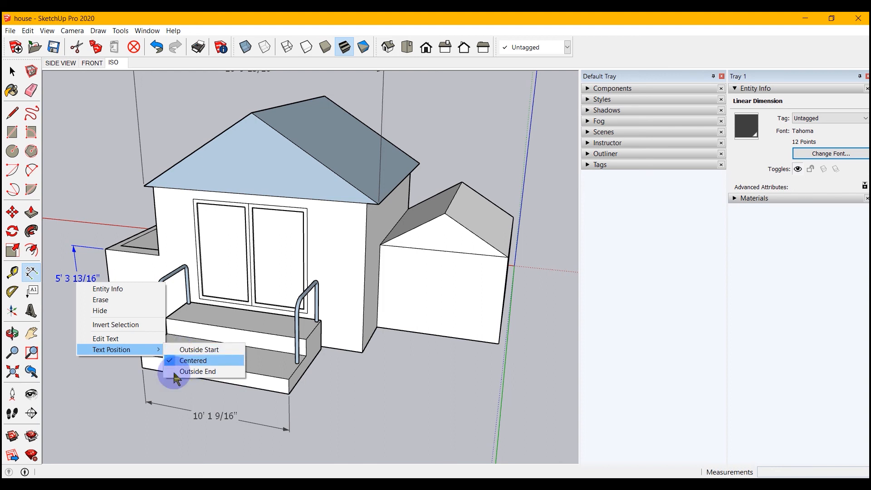
{"action": "left_click", "coordinate": [117, 367]}
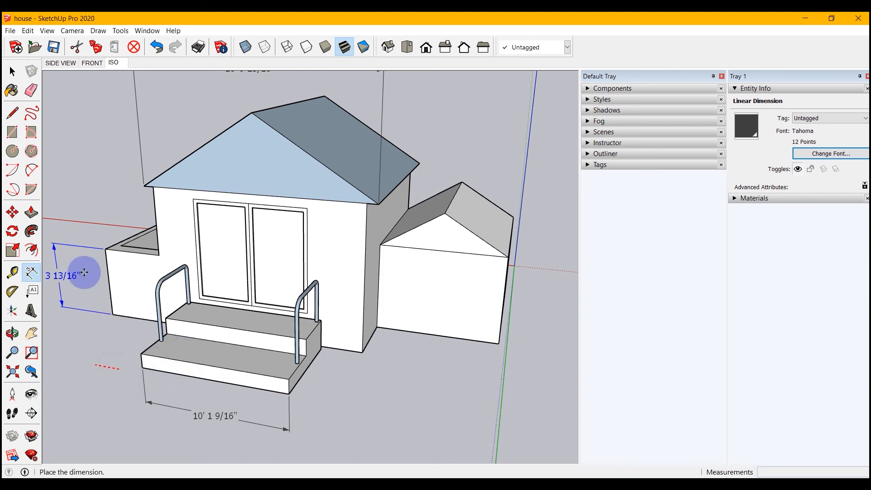
{"action": "left_click", "coordinate": [100, 285]}
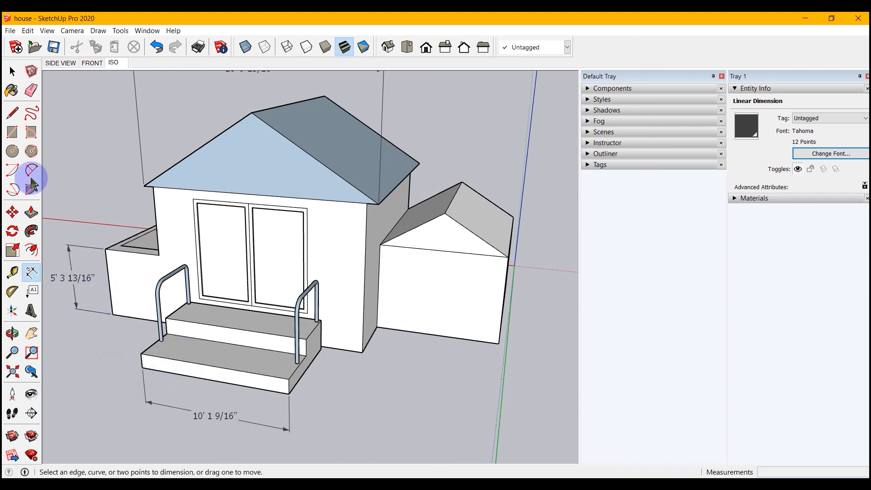
Override the text of the low extension's height dimension with 5' and deselect it.
{"action": "left_click", "coordinate": [13, 72]}
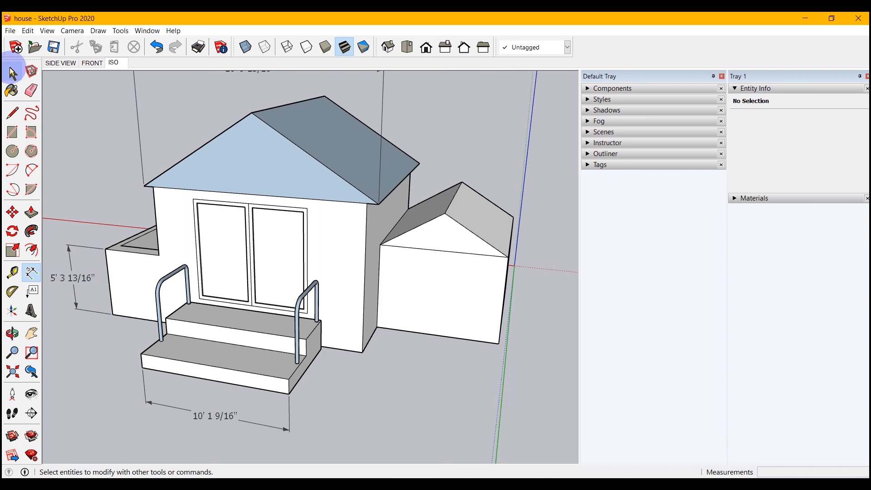
{"action": "right_click", "coordinate": [74, 280]}
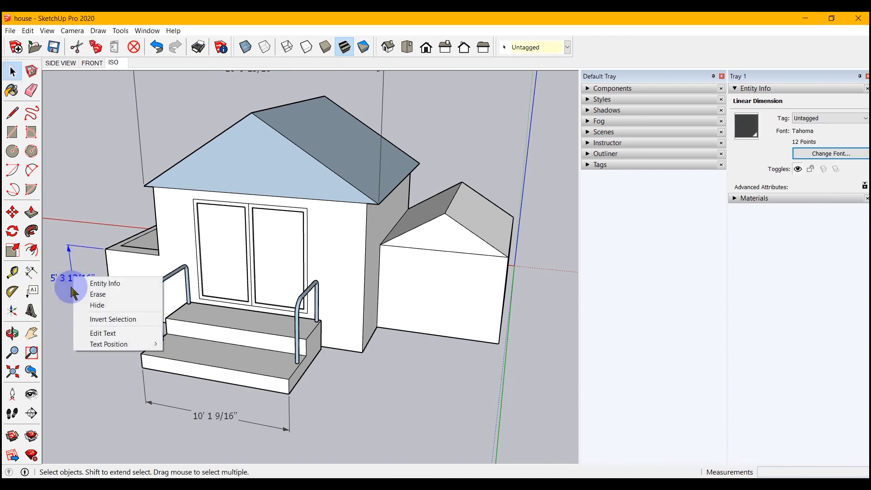
{"action": "left_click", "coordinate": [104, 333]}
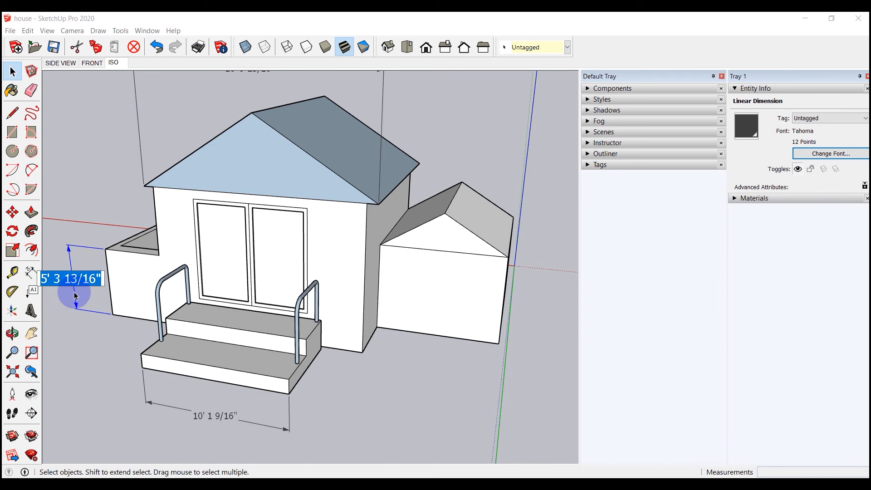
{"action": "type", "text": "5'"}
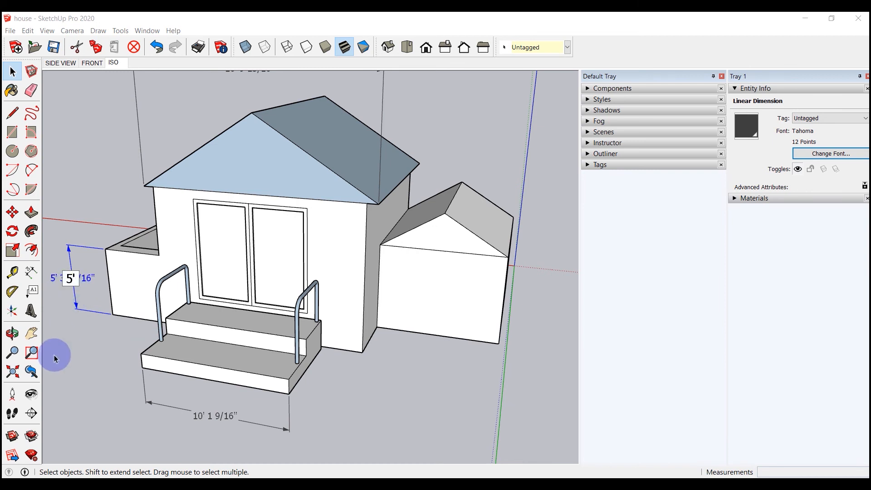
{"action": "key", "text": "Return"}
{"action": "left_click", "coordinate": [56, 358]}
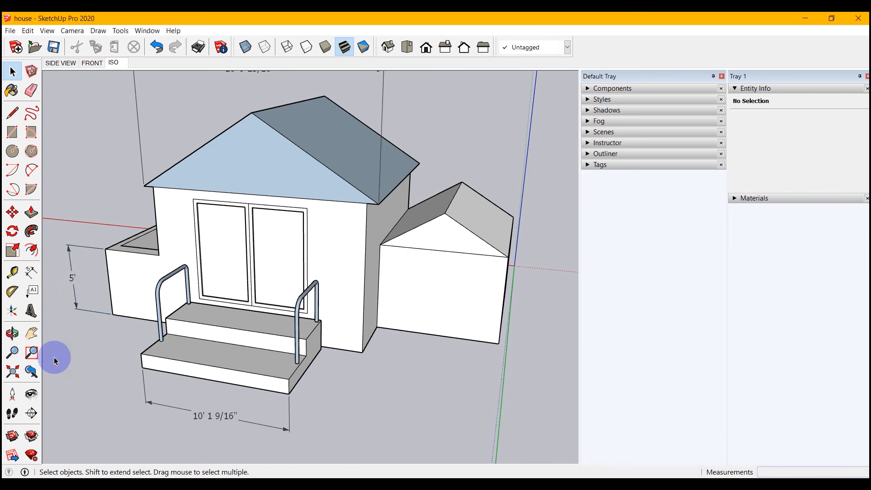